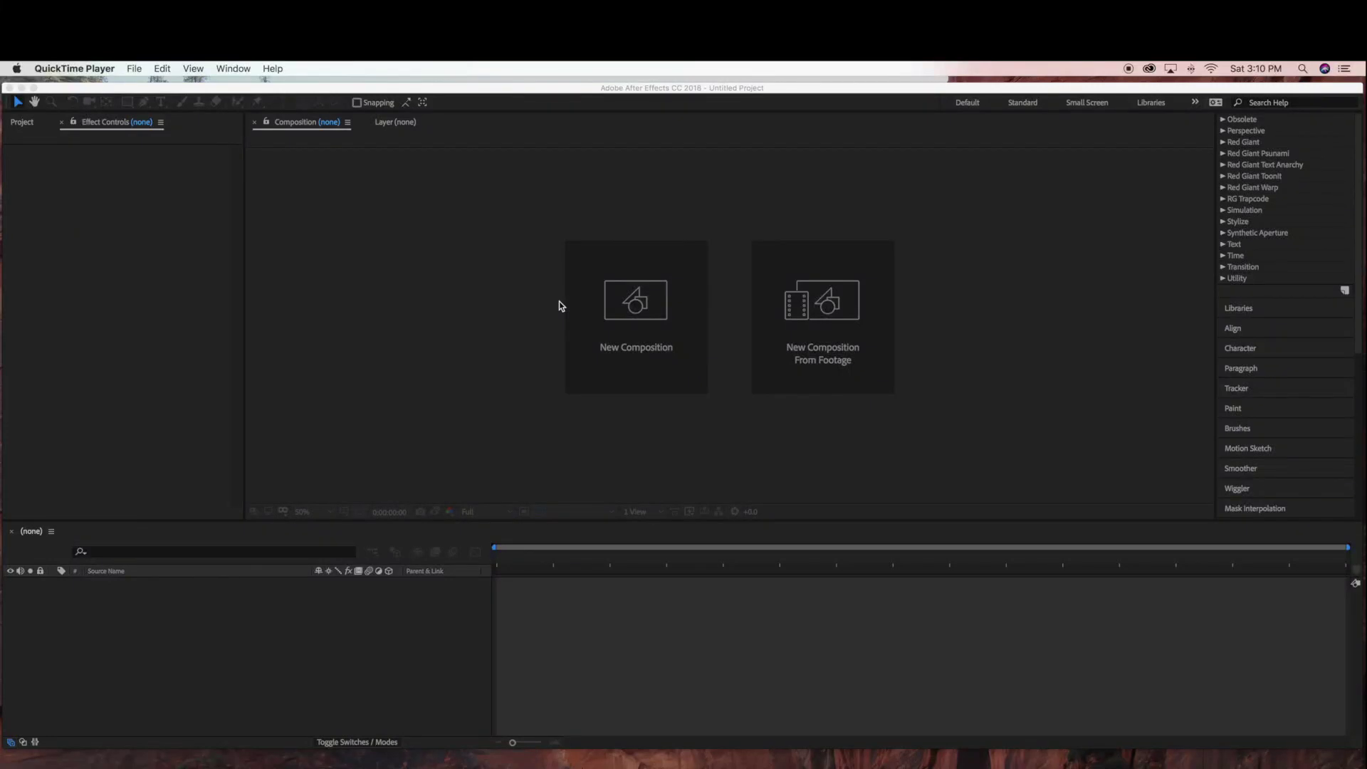
Create a new 1920×1080, 8-second composition named tunnel.
click(620, 308)
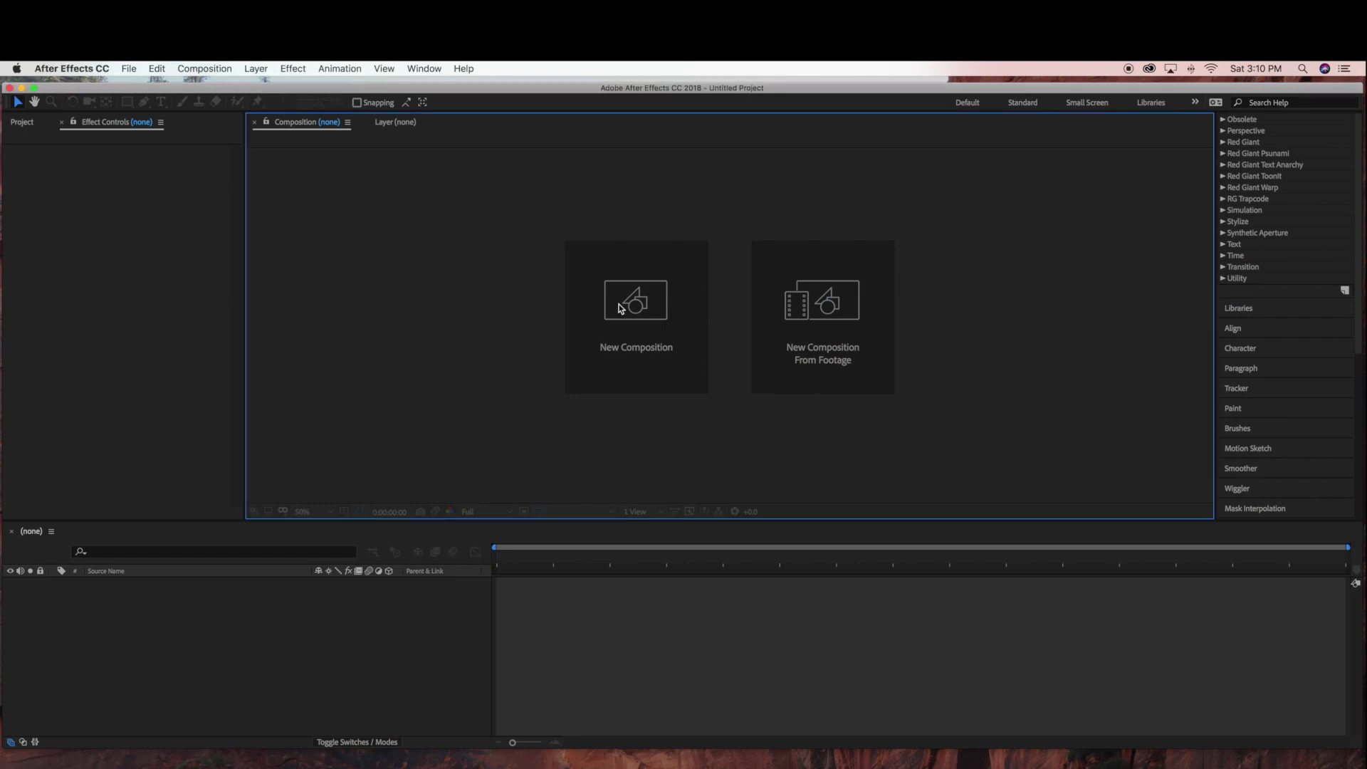
click(663, 323)
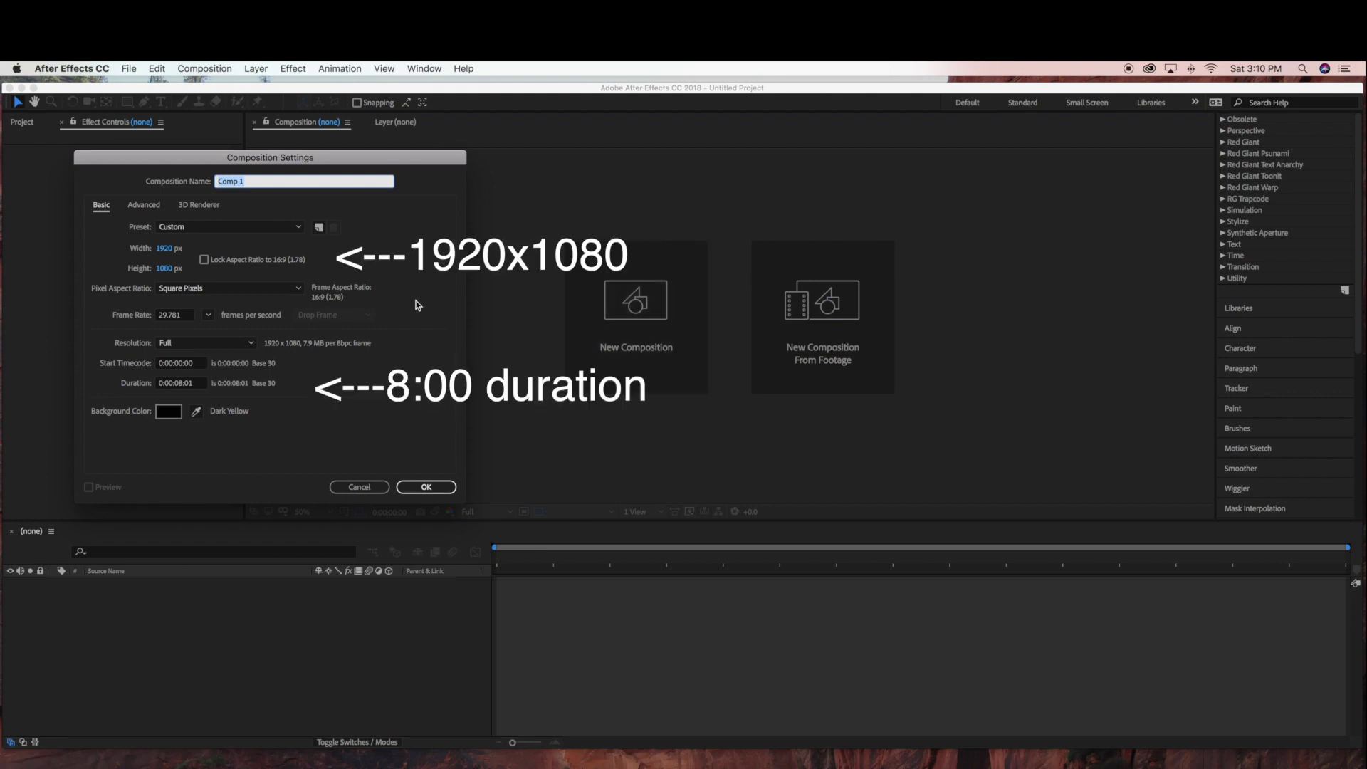
text(tunnel)
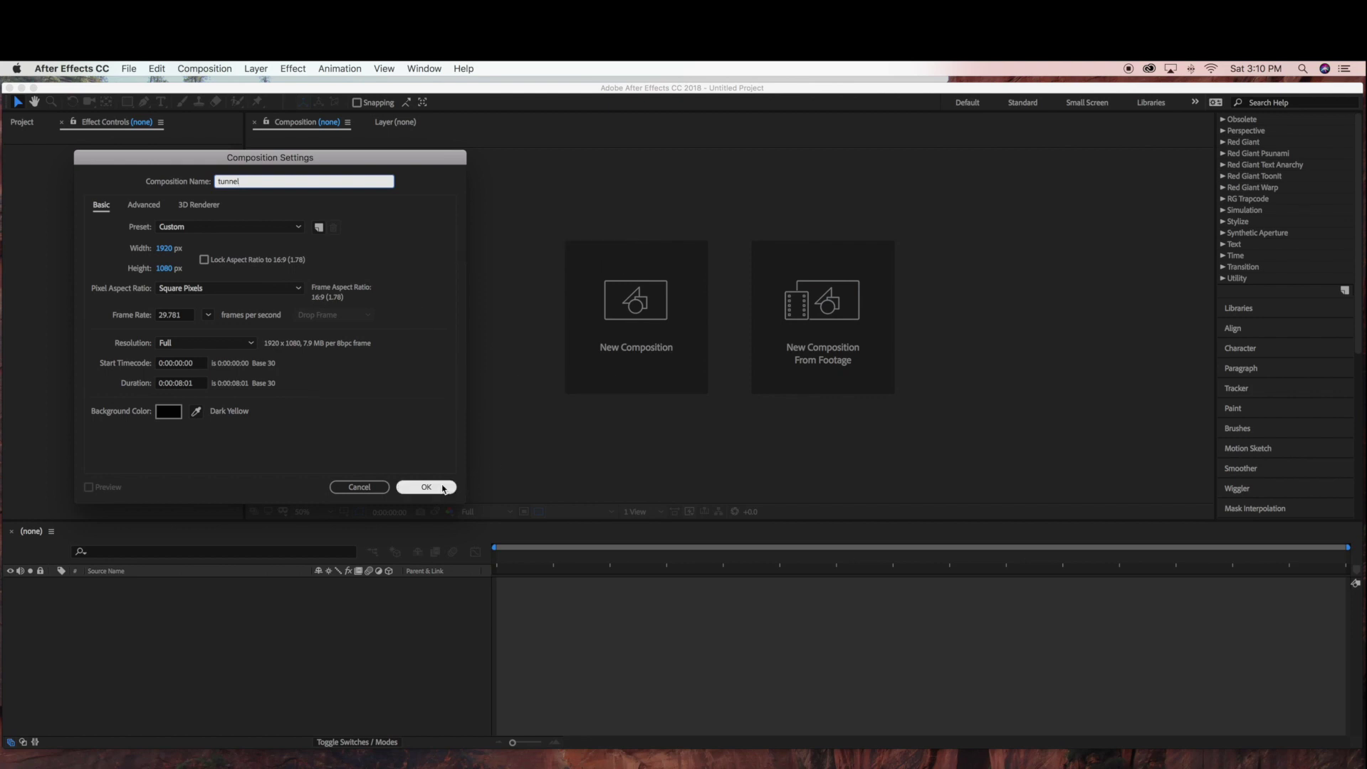
click(438, 487)
click(443, 488)
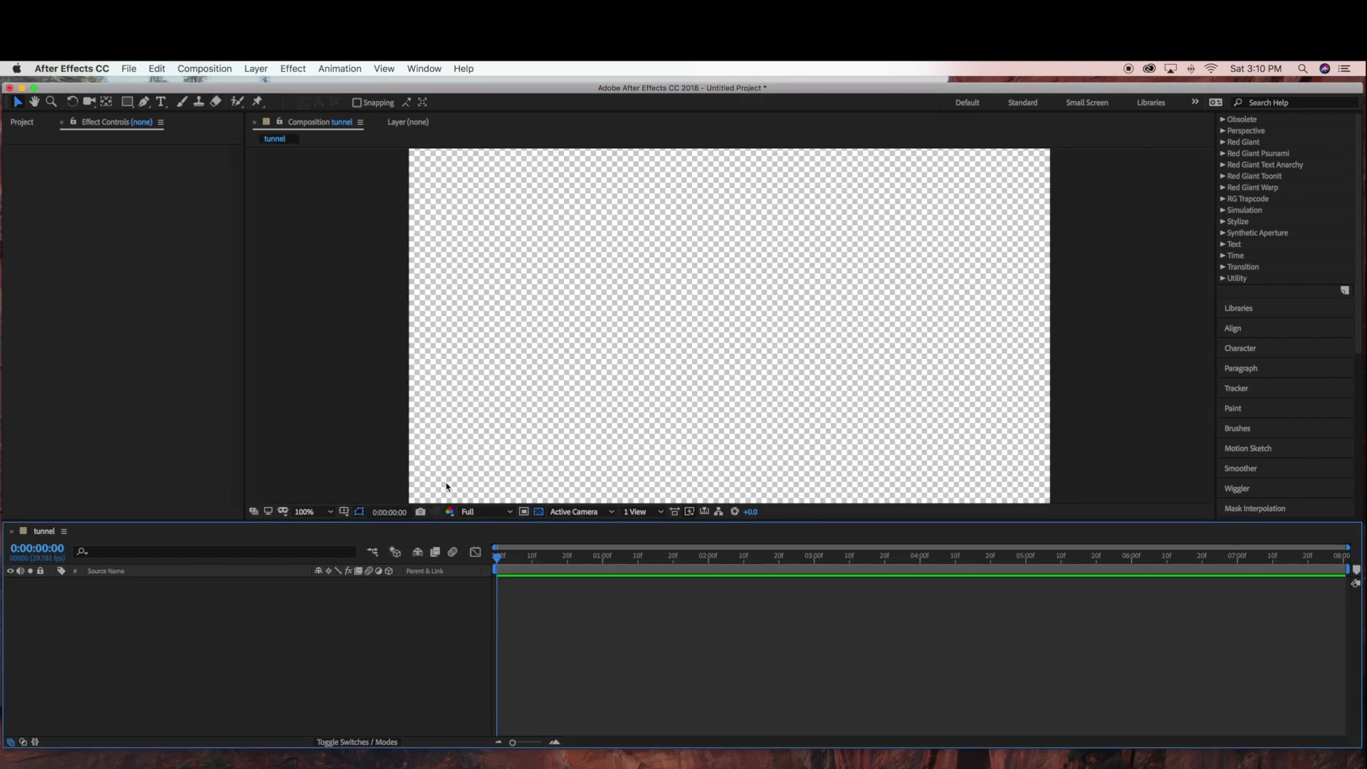
Add a full-frame solid layer coloured pure black (000000), Black Solid 1.
click(256, 70)
mouse_move(263, 85)
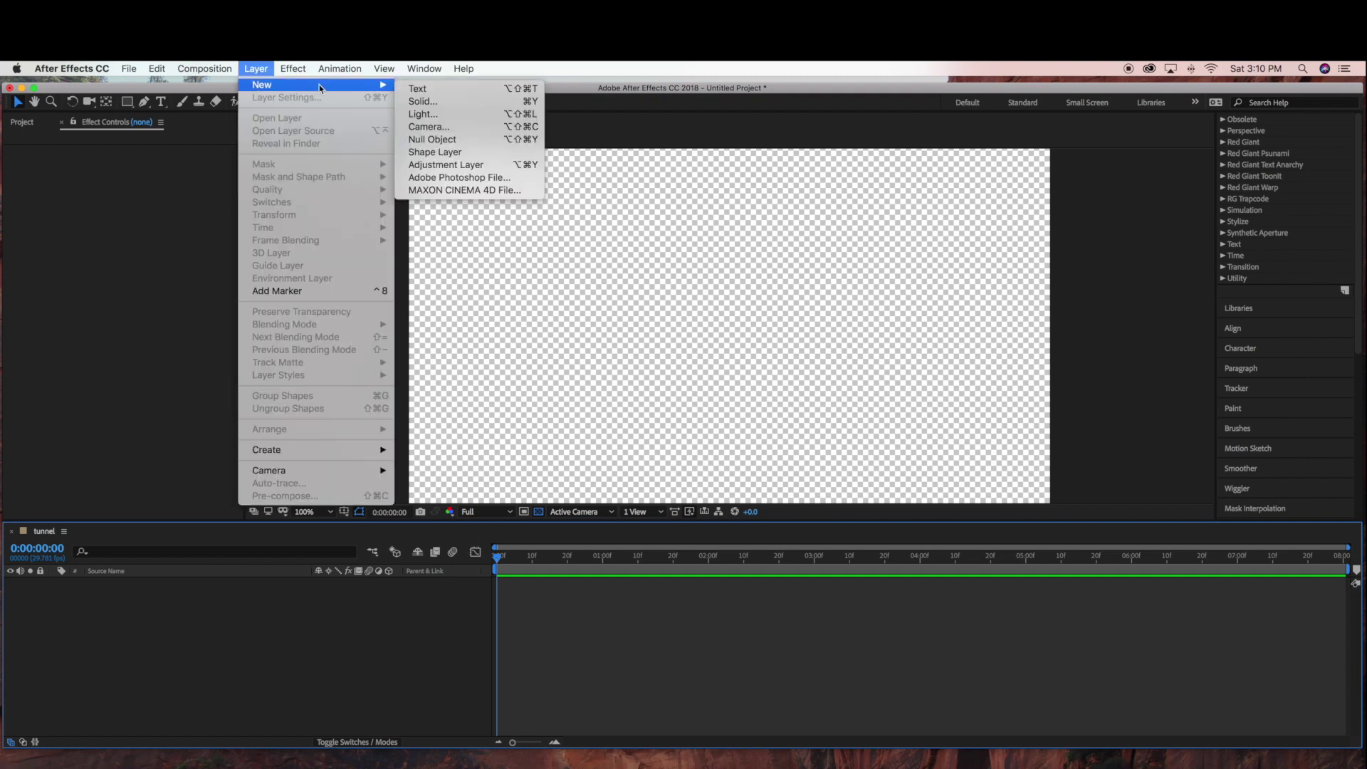
click(421, 101)
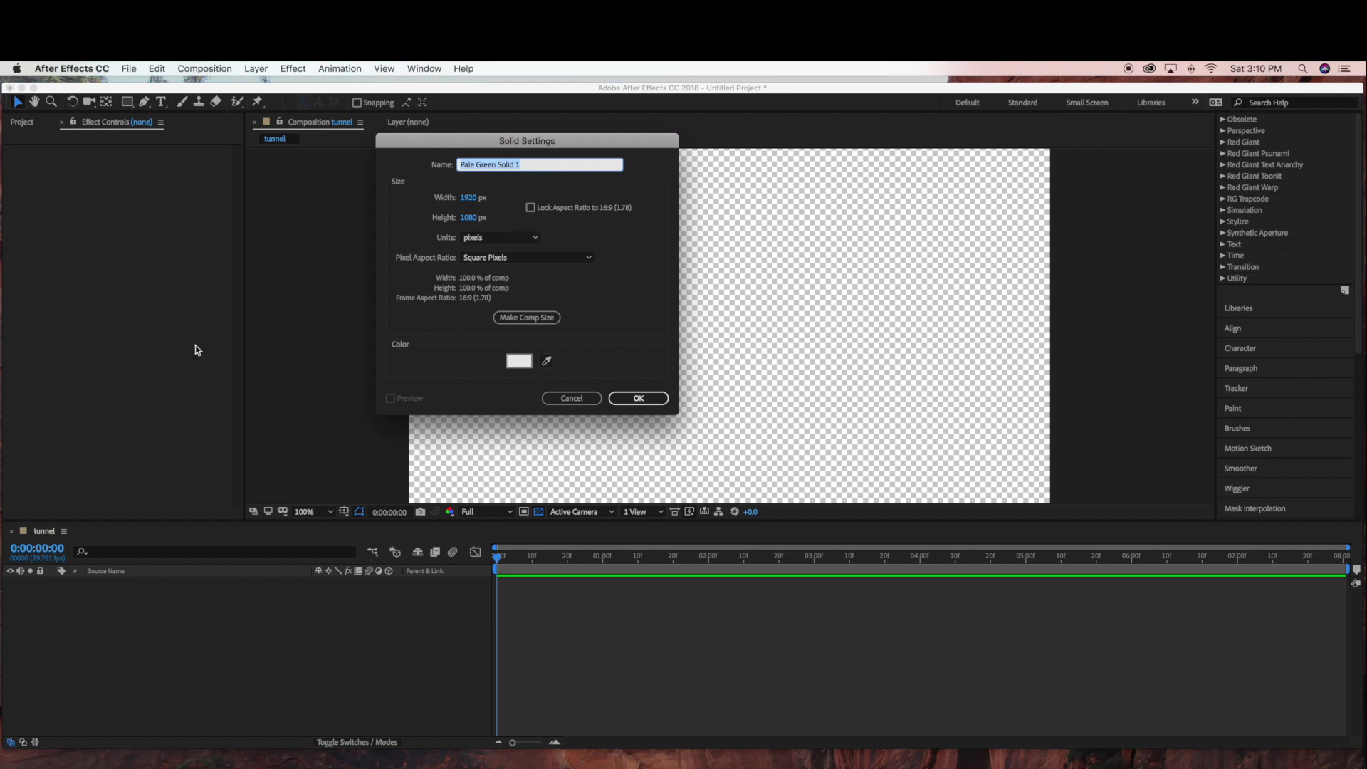
click(519, 360)
click(28, 382)
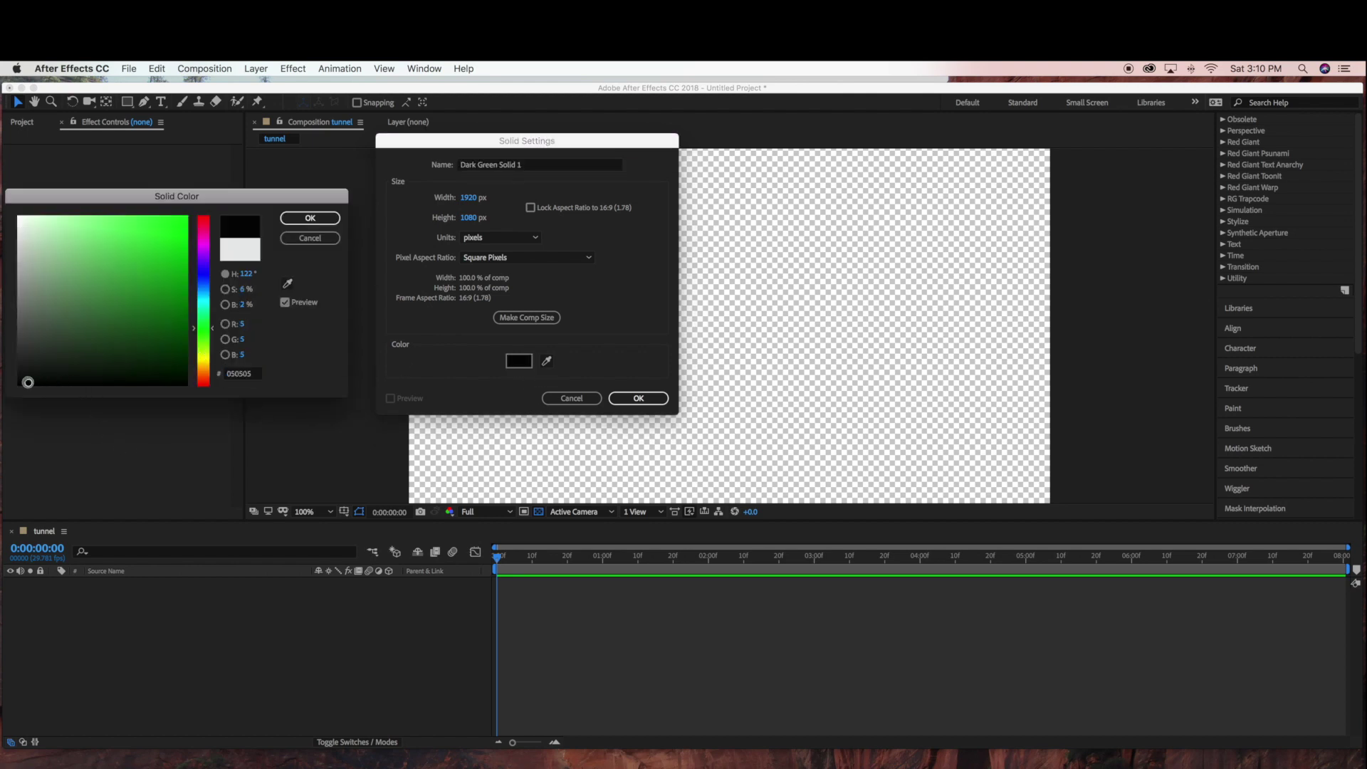
click(28, 385)
click(310, 218)
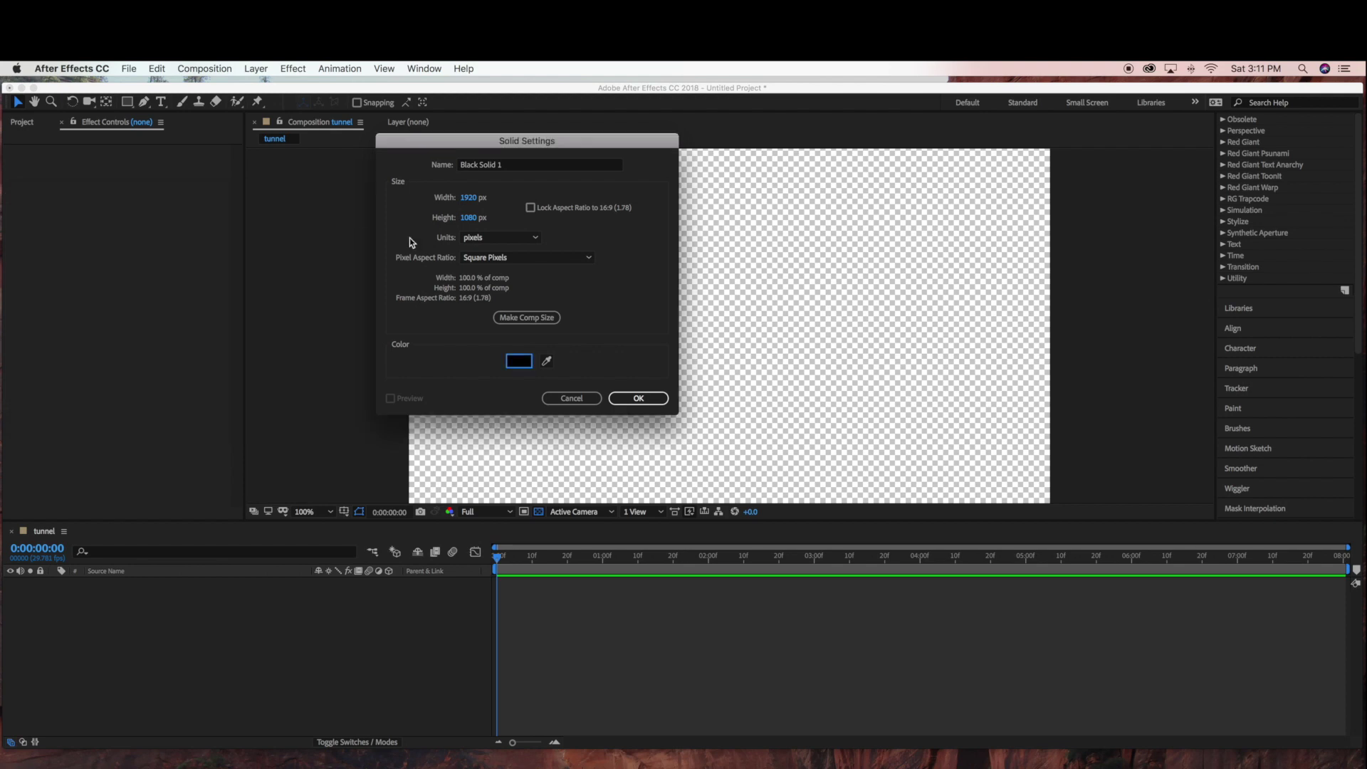
click(638, 398)
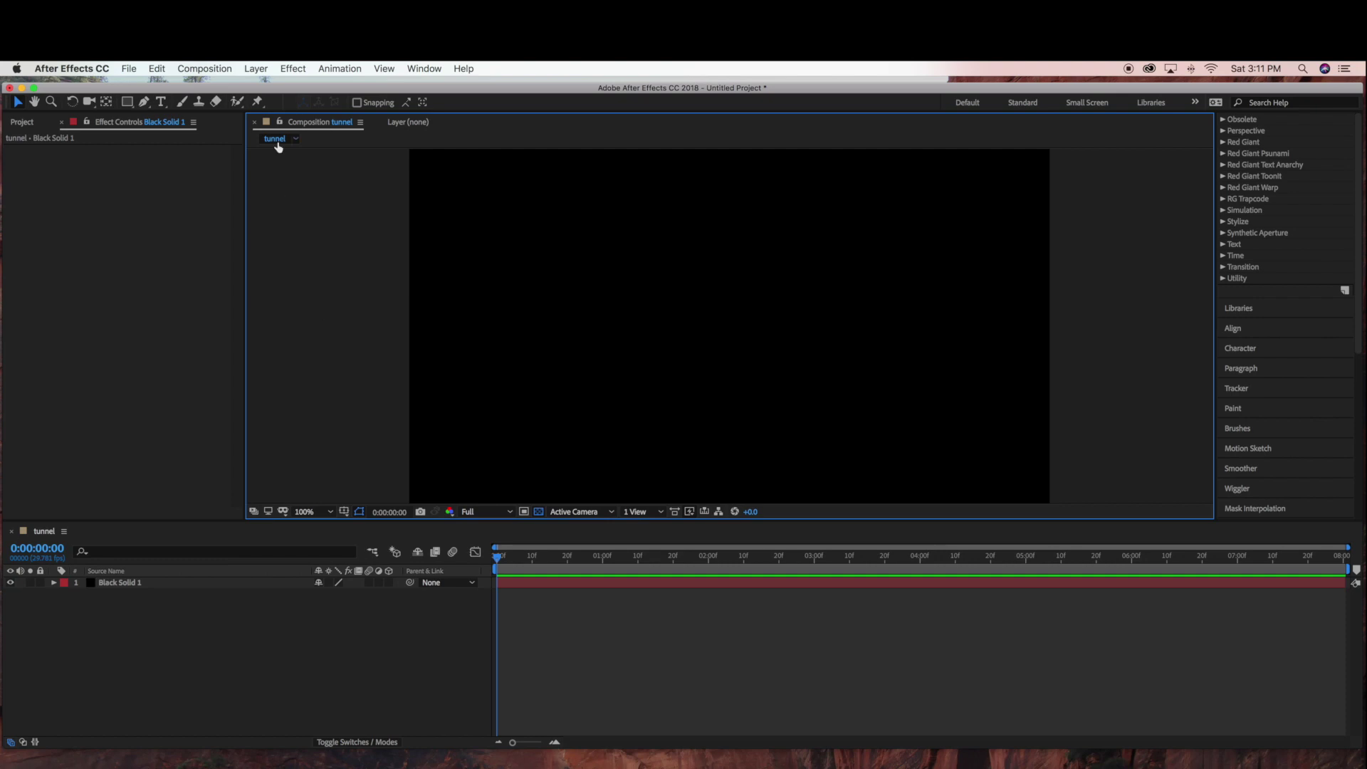
Add a second black solid above Black Solid 1, renamed tunnel.
click(255, 68)
mouse_move(263, 84)
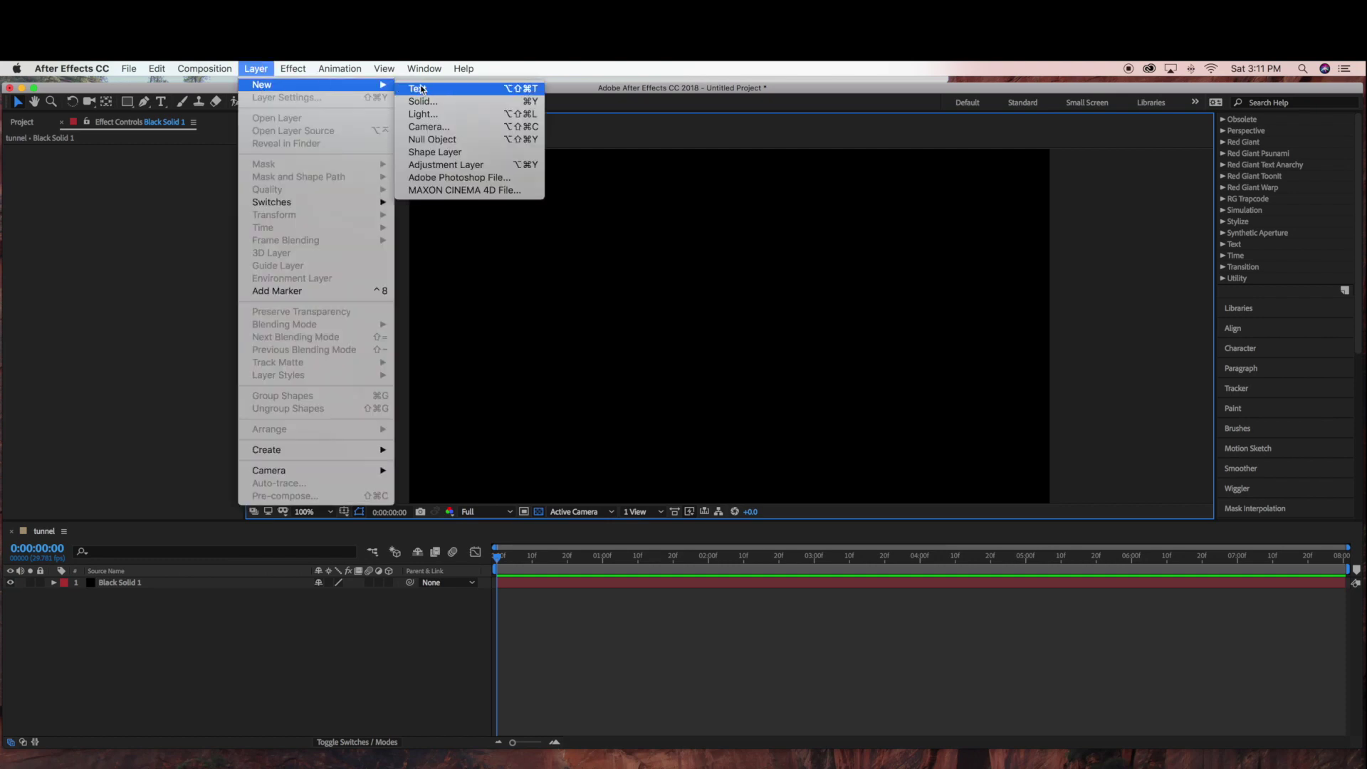
click(425, 101)
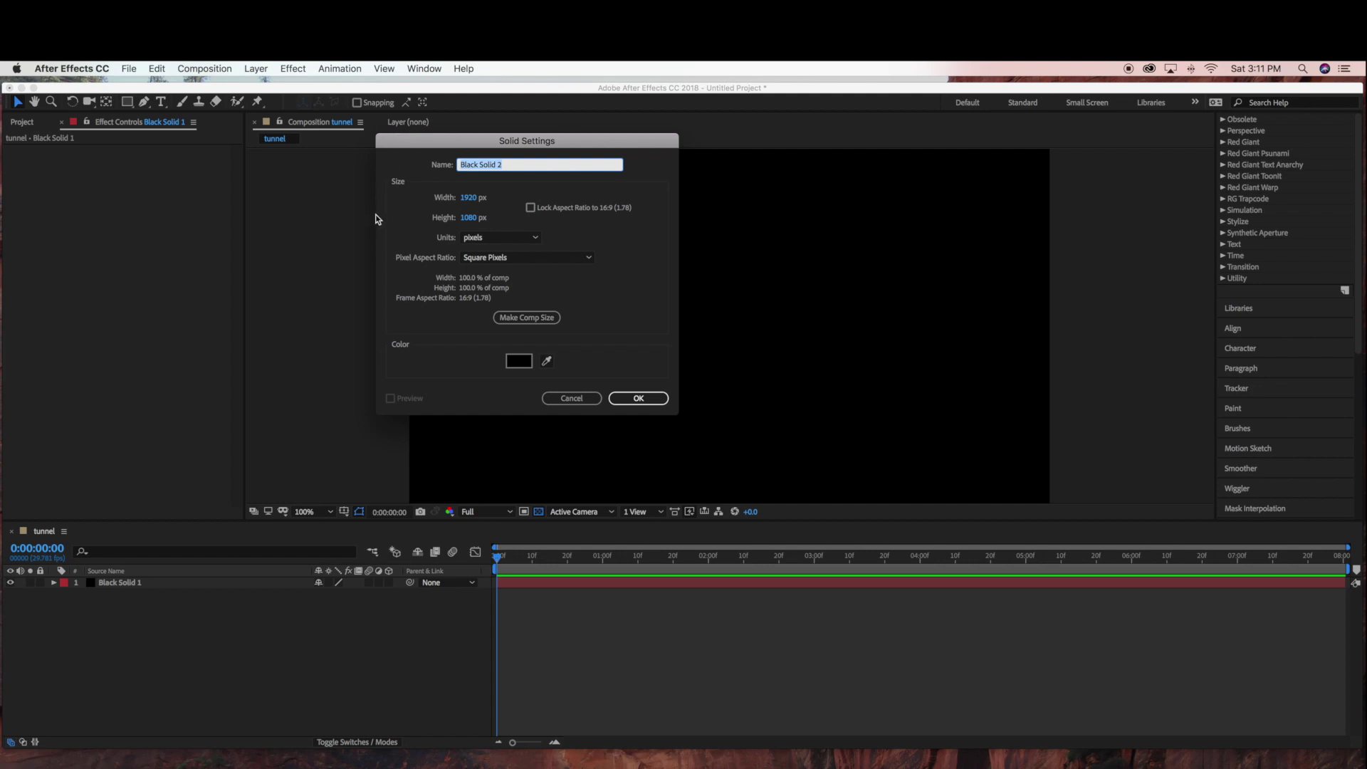
text(tunnel)
click(636, 400)
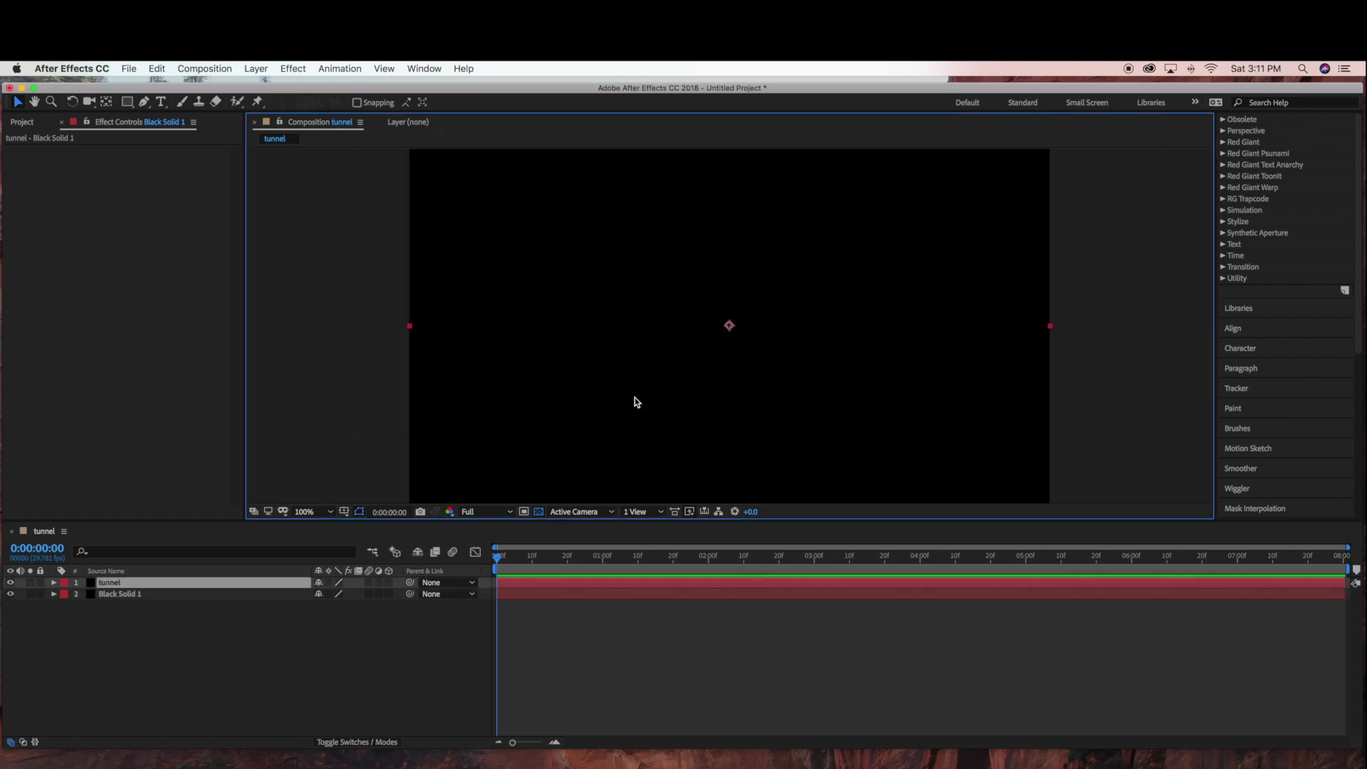
click(303, 70)
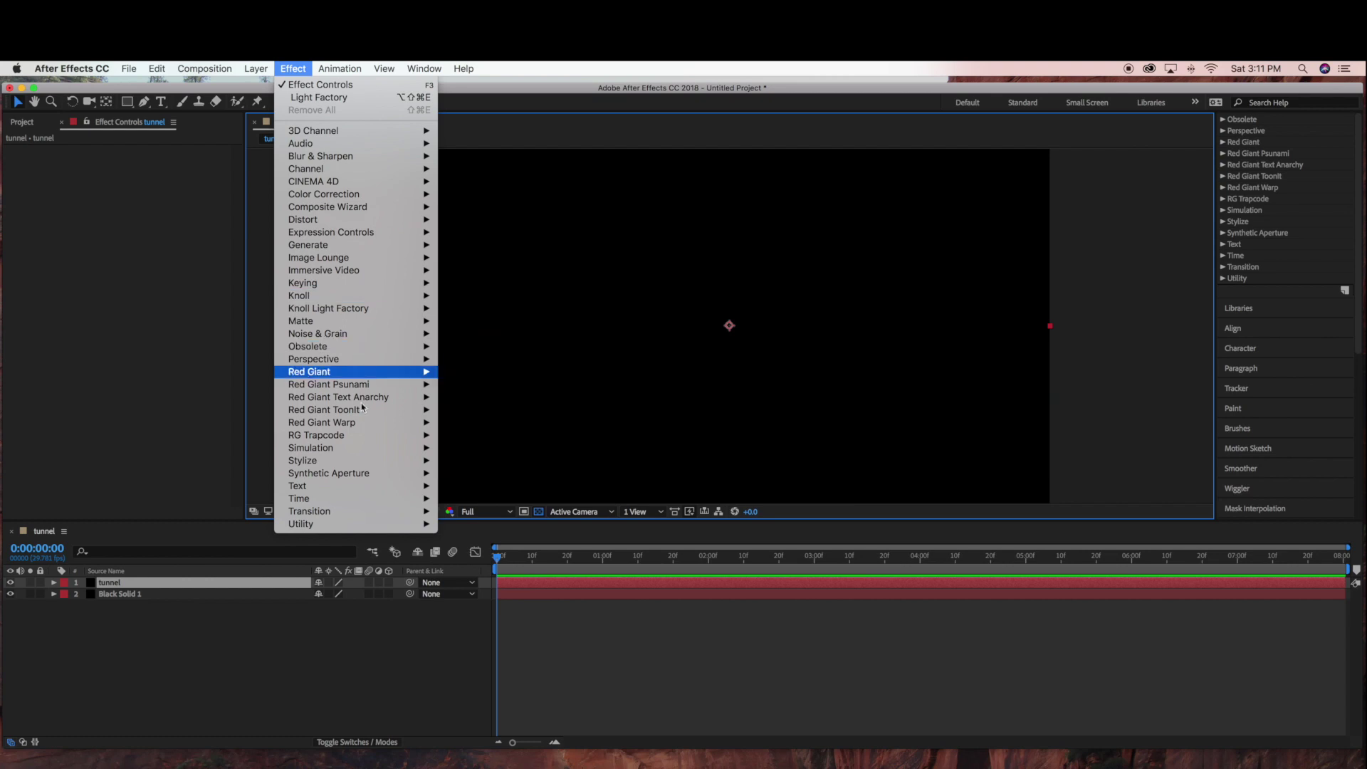
mouse_move(320, 435)
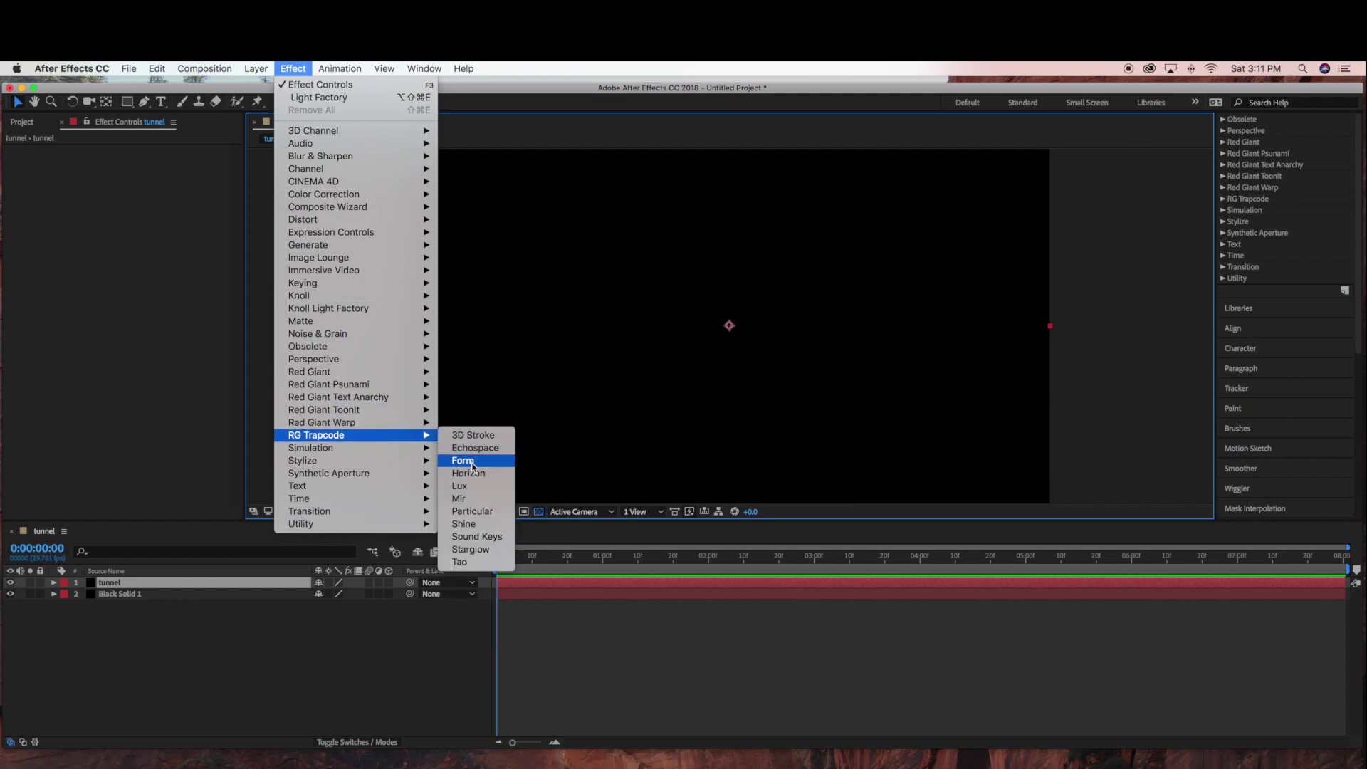
Apply Trapcode Mir to the tunnel layer and reveal its Geometry settings.
click(472, 511)
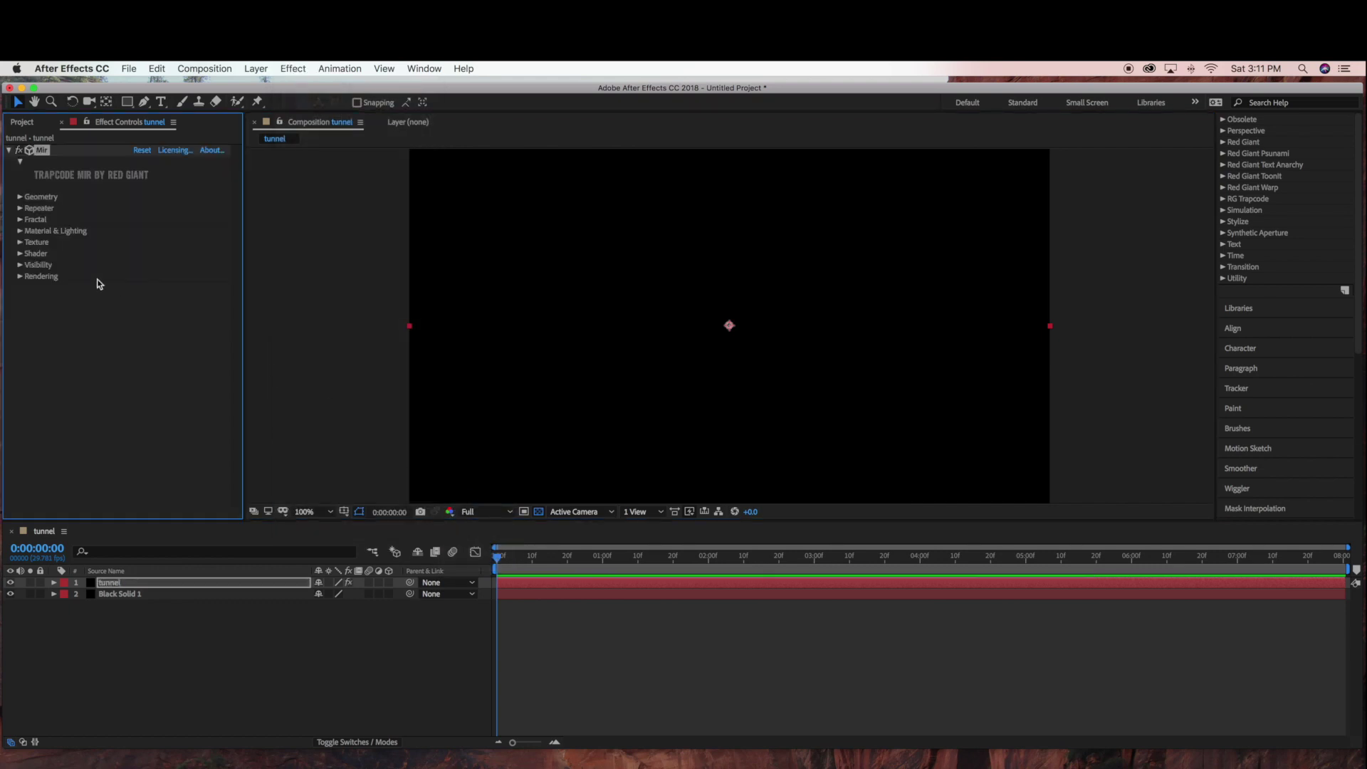
click(20, 197)
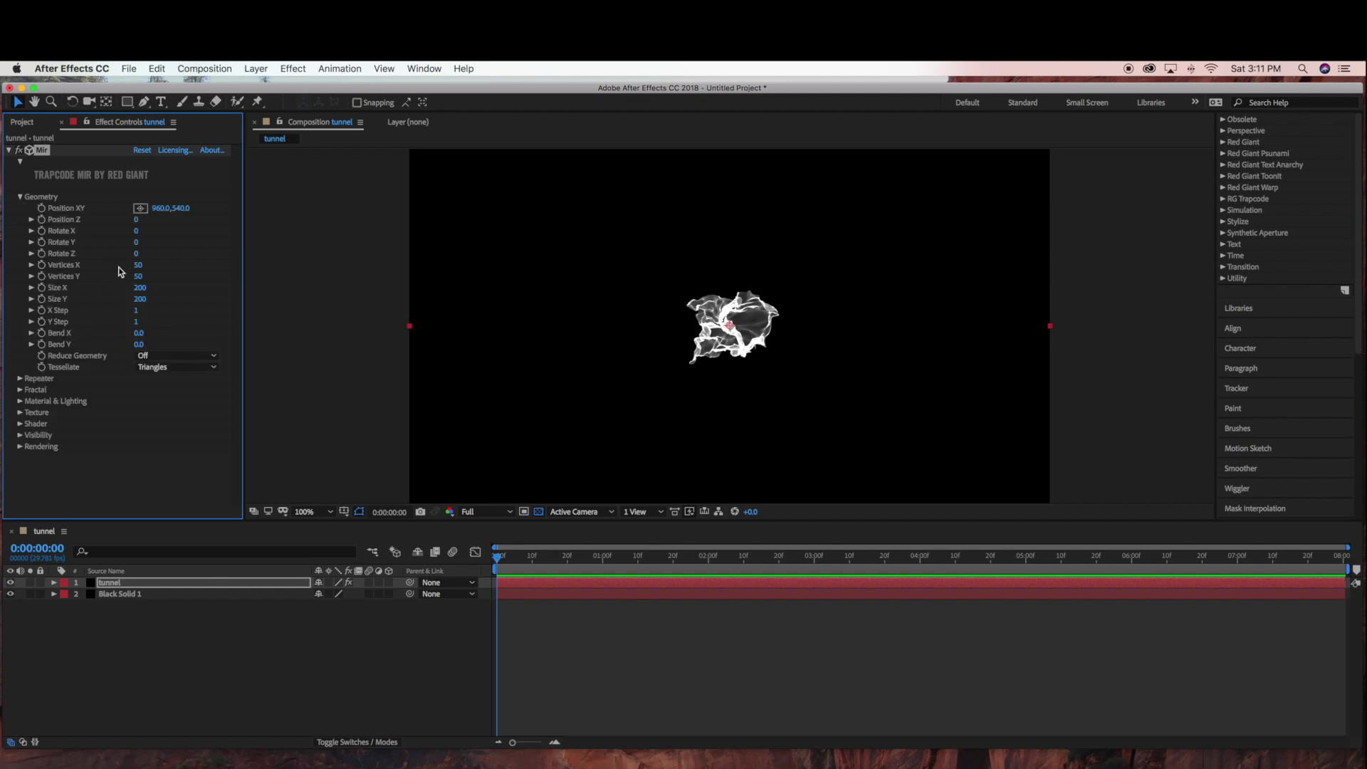
Set Mir Vertices X and Y to 250, Size X to 2000 and Size Y to 1200.
click(141, 265)
text(2)
key(Return)
click(140, 275)
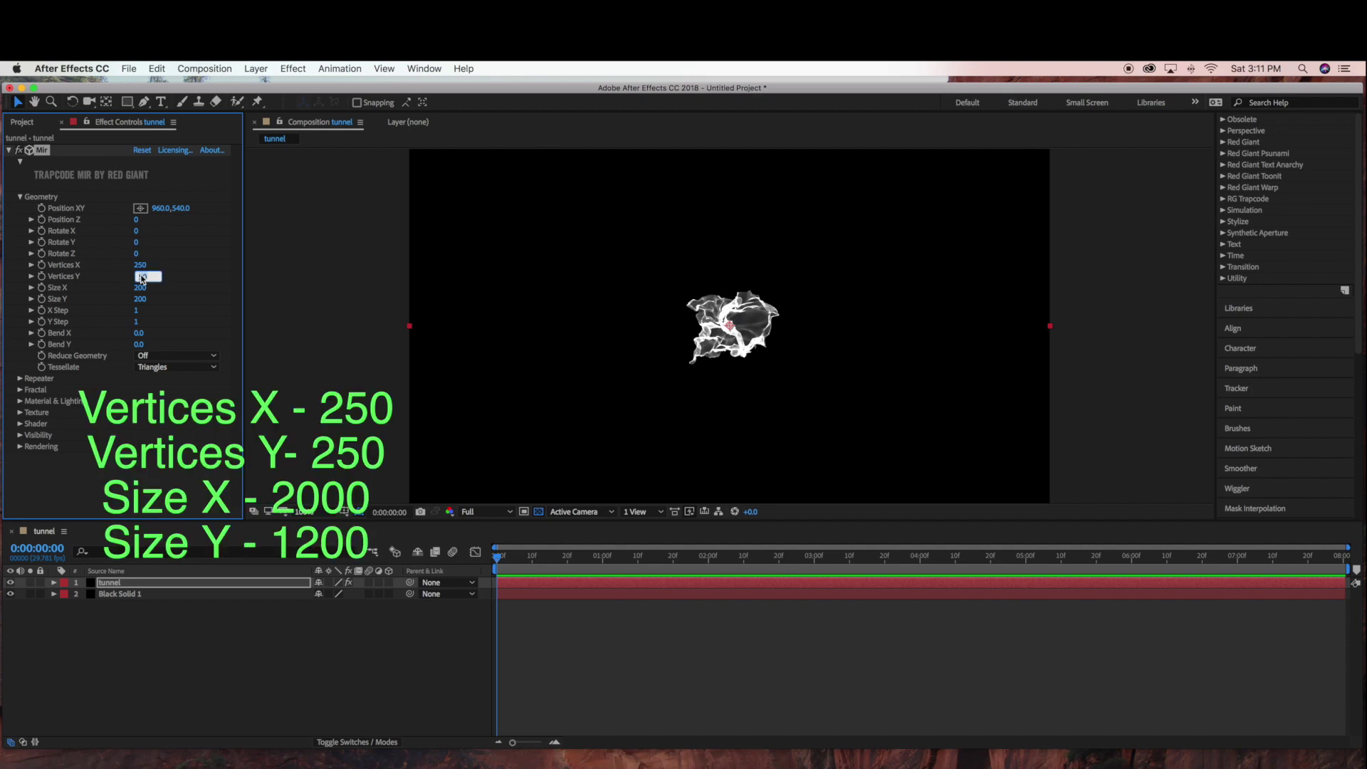
text(25)
key(Return)
click(140, 287)
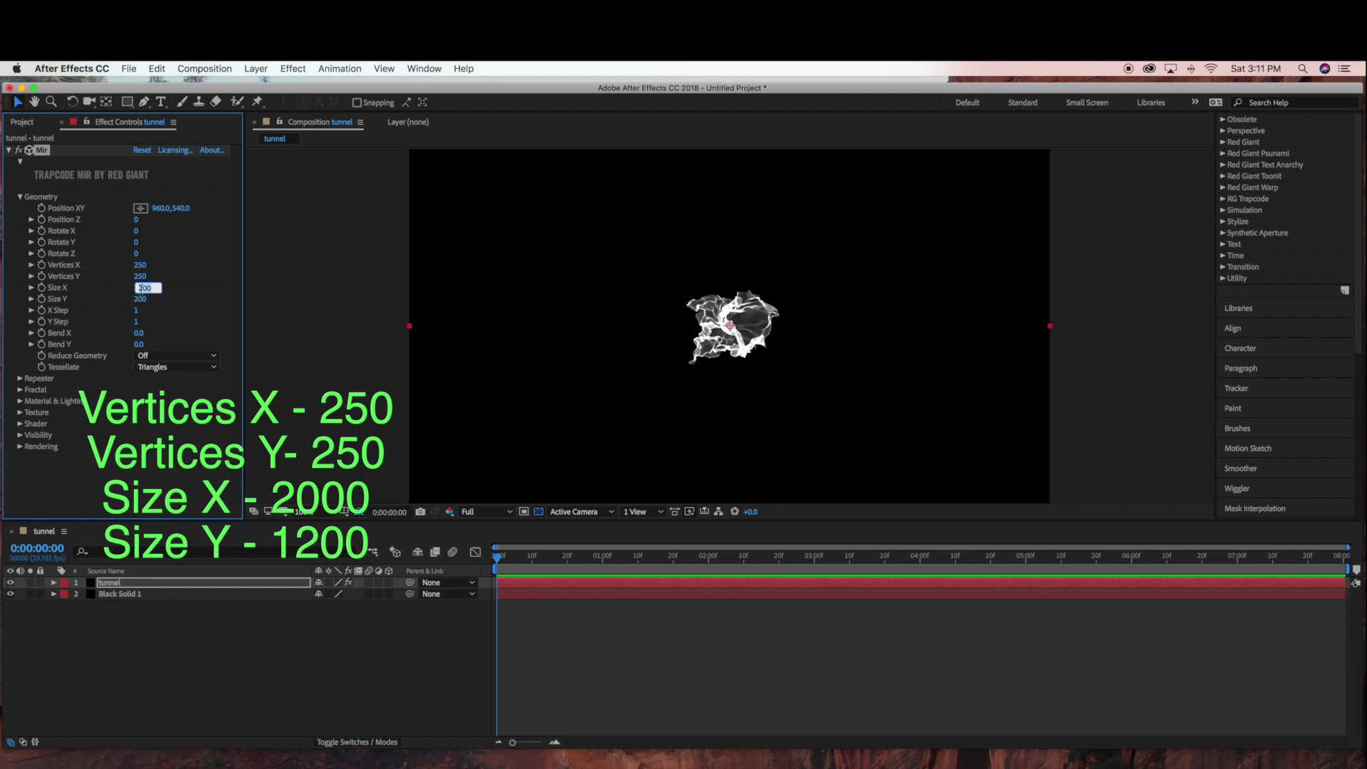
text(20)
key(Return)
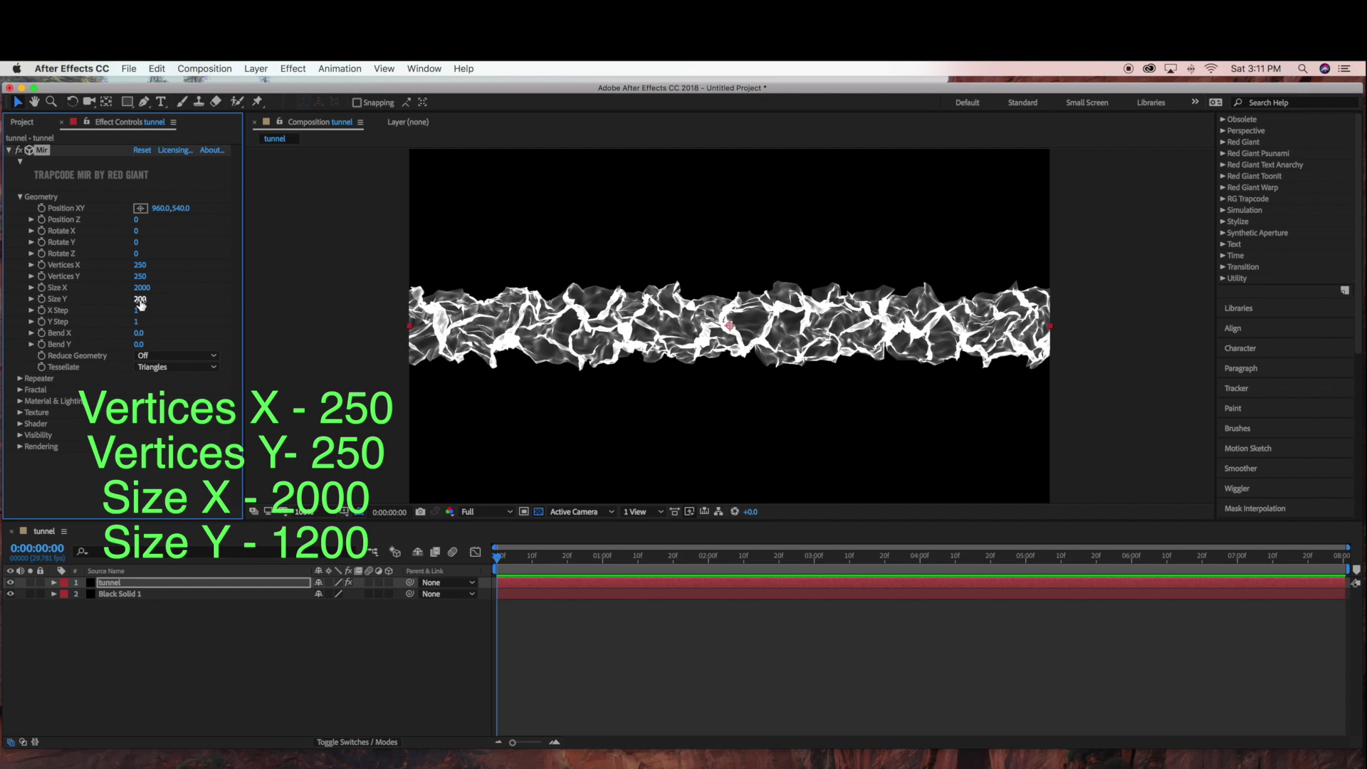
click(141, 299)
text(12)
key(Return)
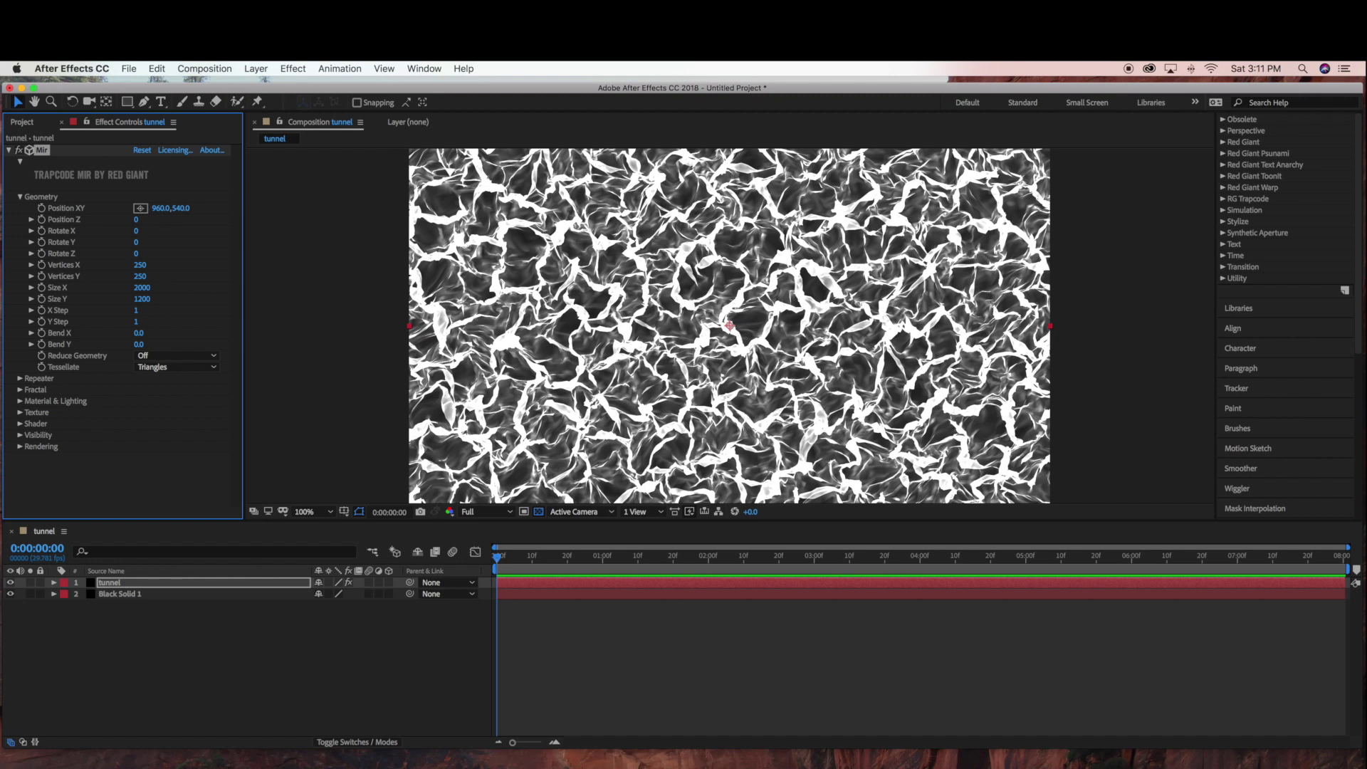
Set Mir Bend X to 0.5 and switch from Geometry to the Fractal settings.
click(138, 332)
text(0.5)
key(Return)
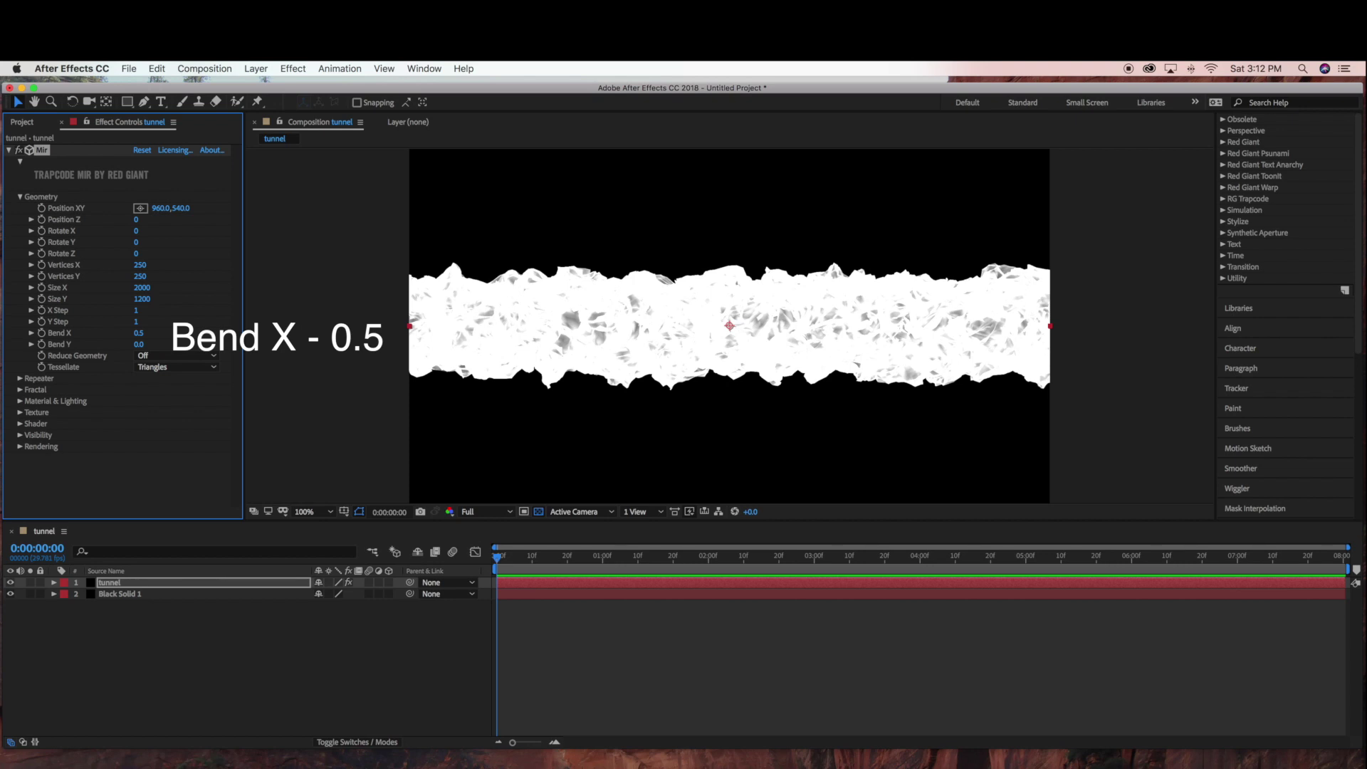
click(21, 196)
click(20, 219)
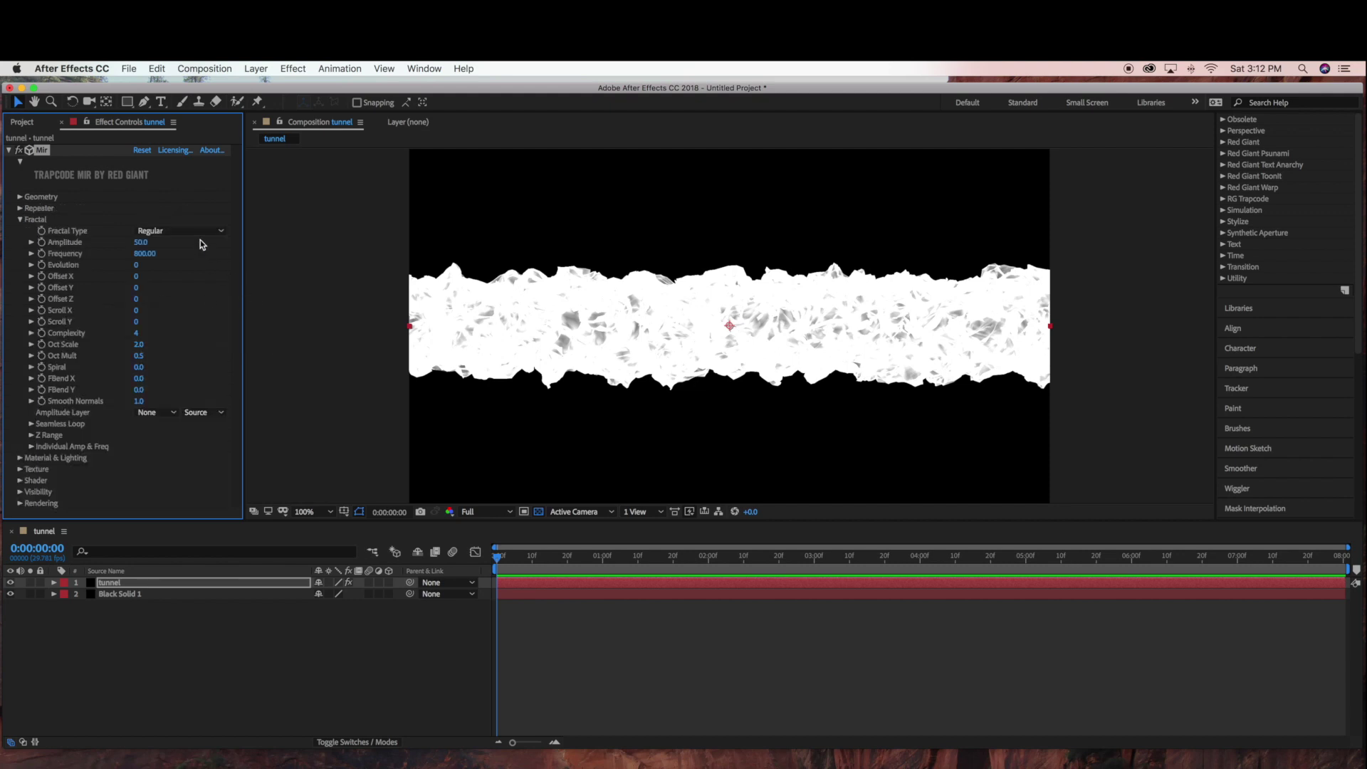
Set Mir's fractal Amplitude to 20 and Frequency to 700.
click(140, 243)
text(20)
key(Return)
click(142, 254)
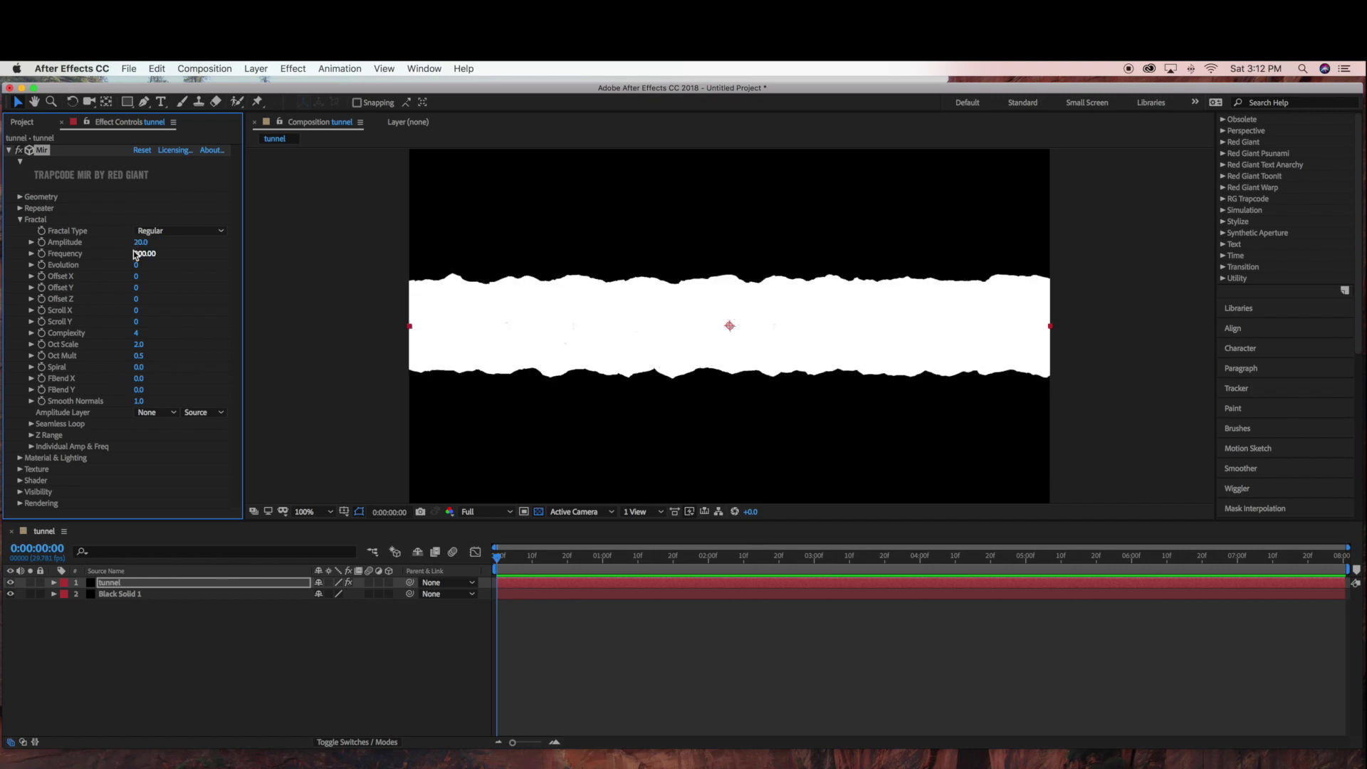
text(700)
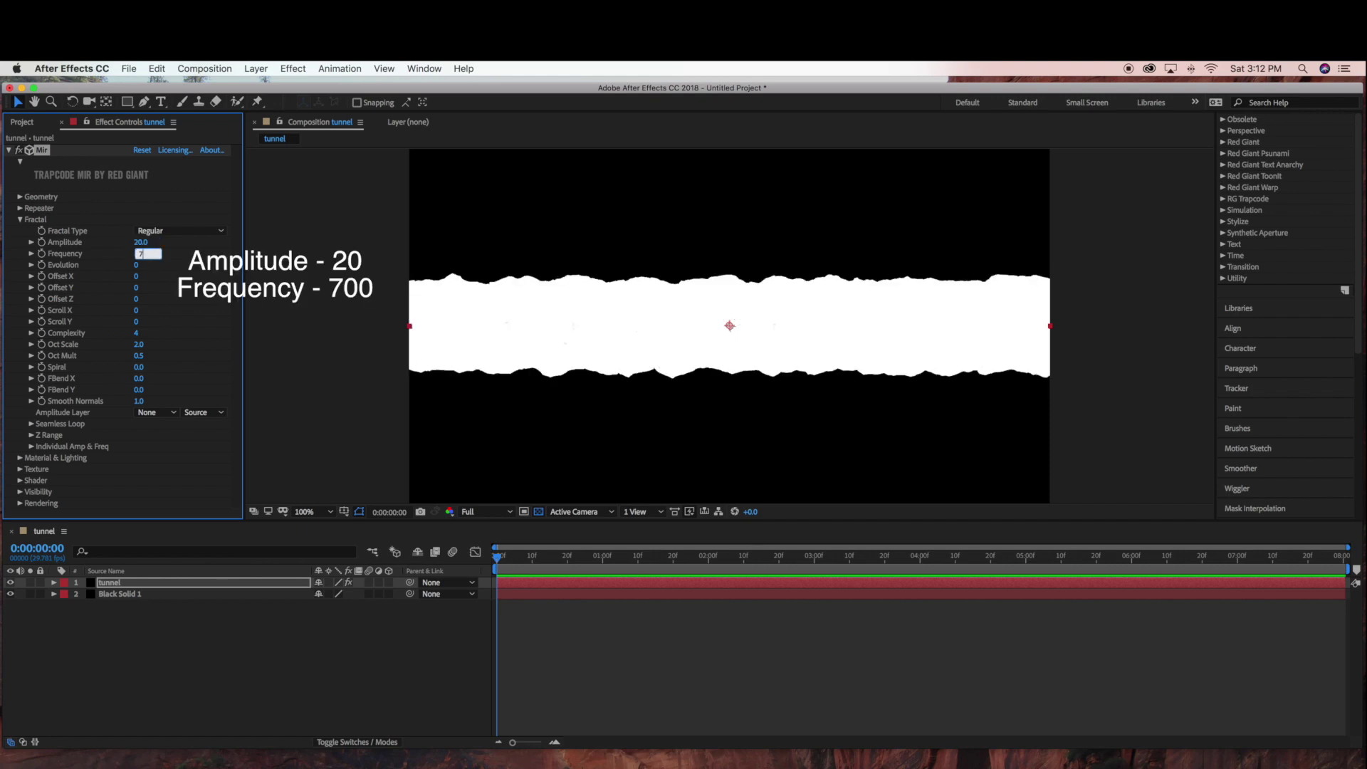
key(Return)
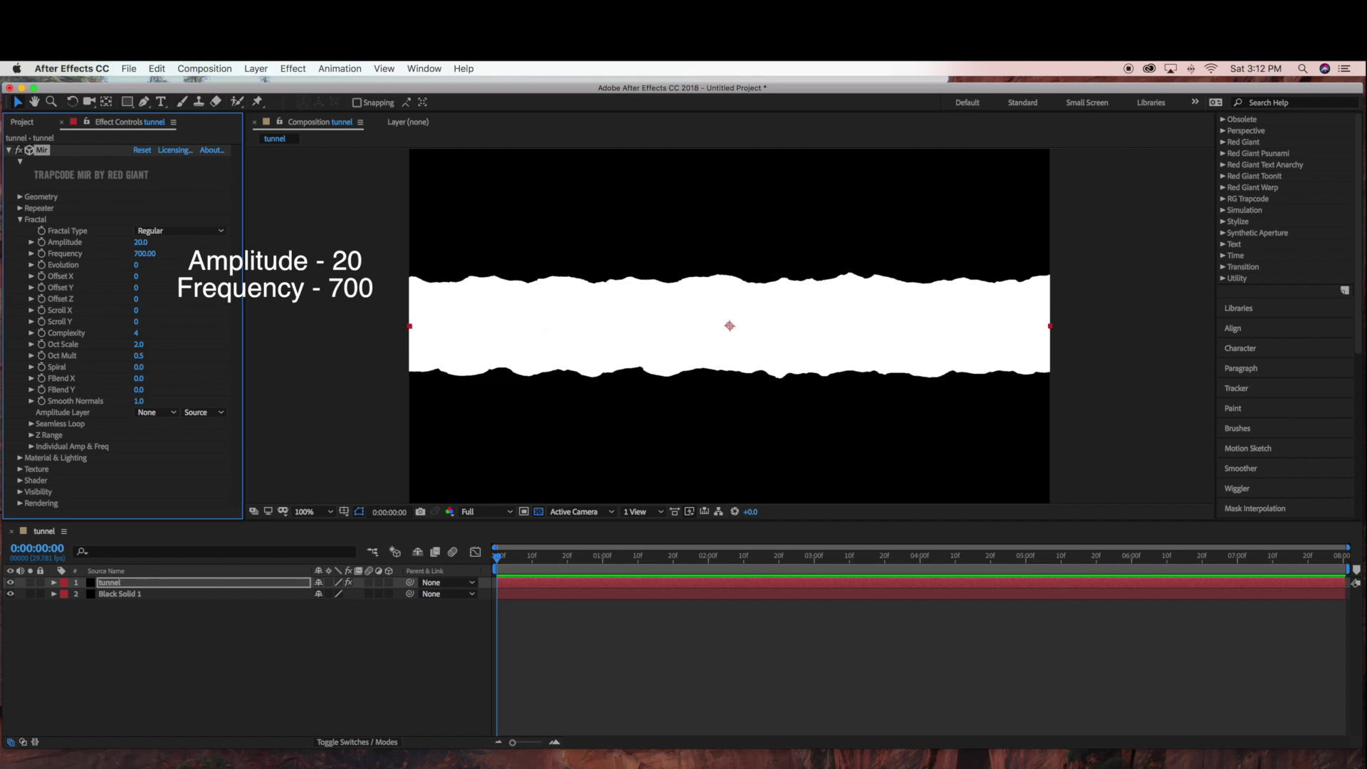
click(279, 129)
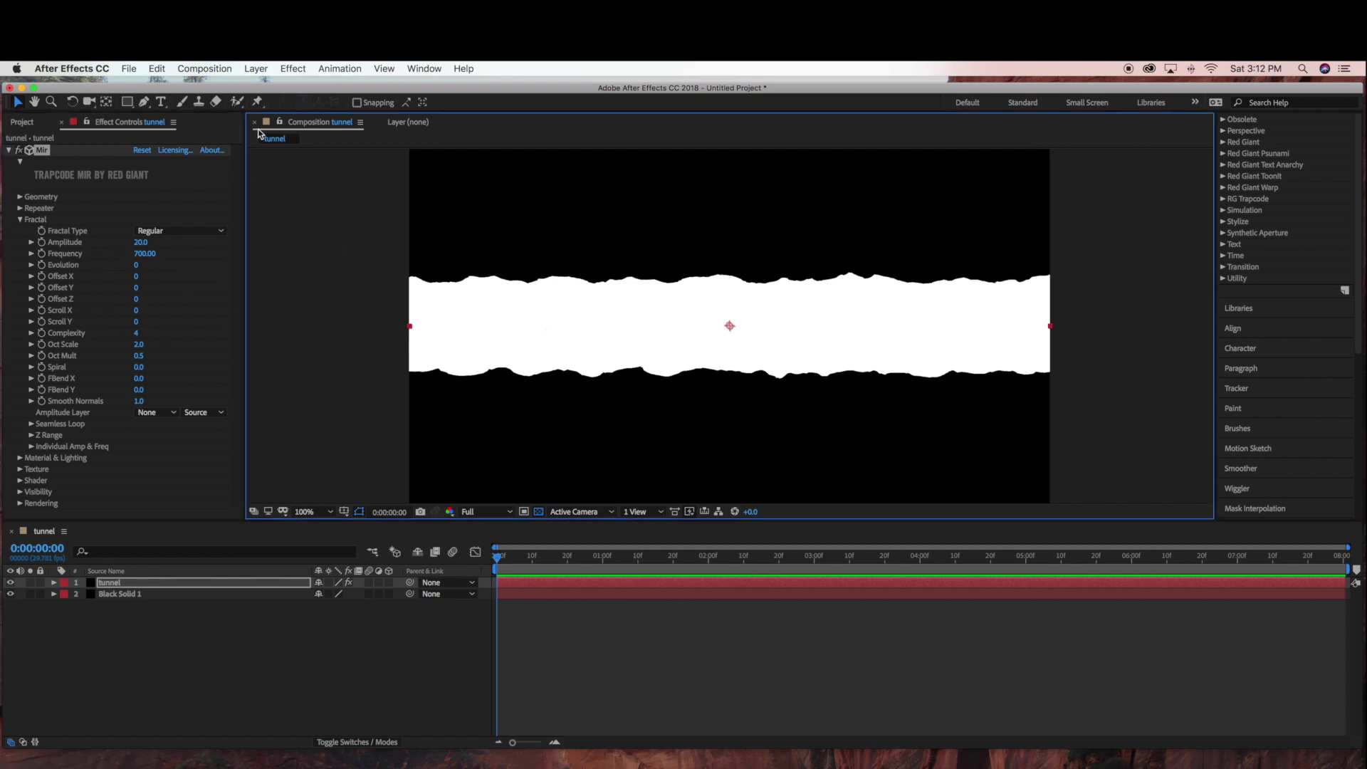
click(256, 69)
mouse_move(264, 85)
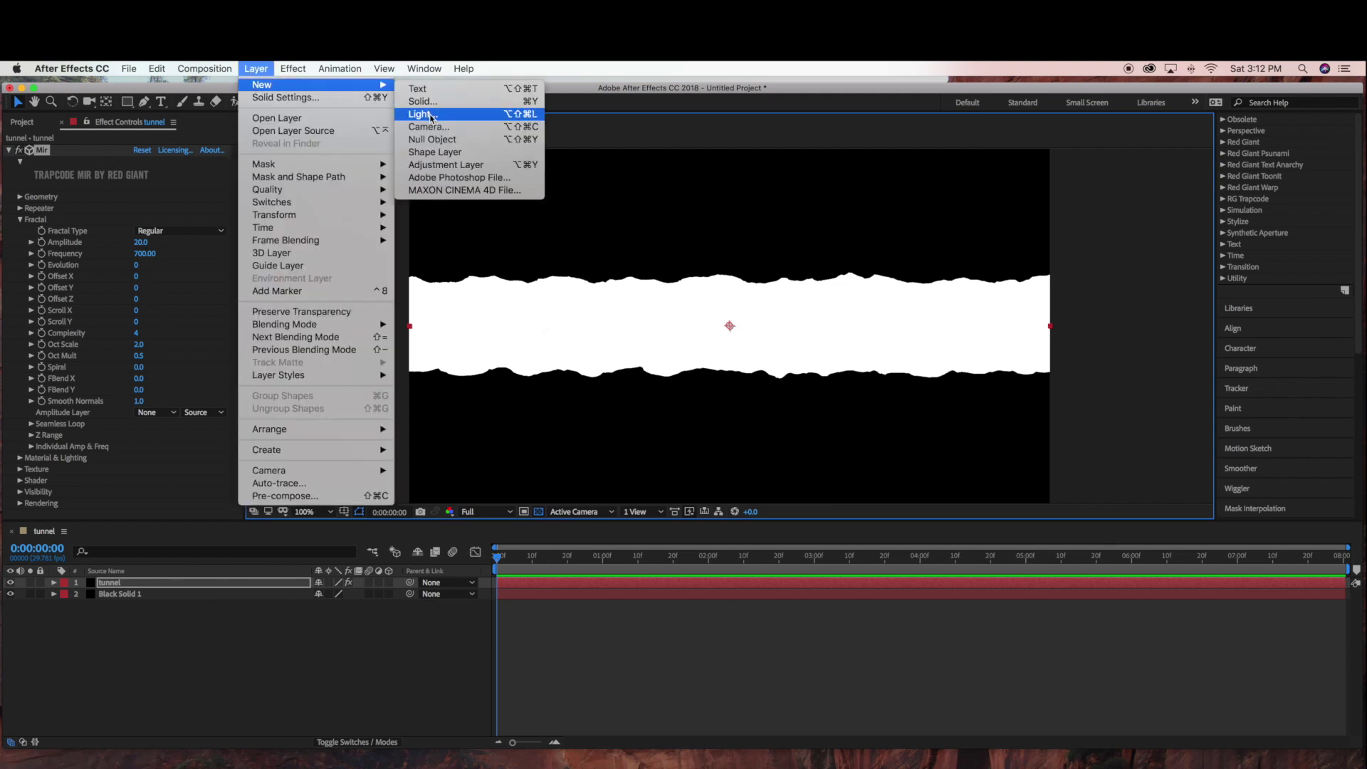
Add a point light with a green colour, Point Light 1.
click(422, 113)
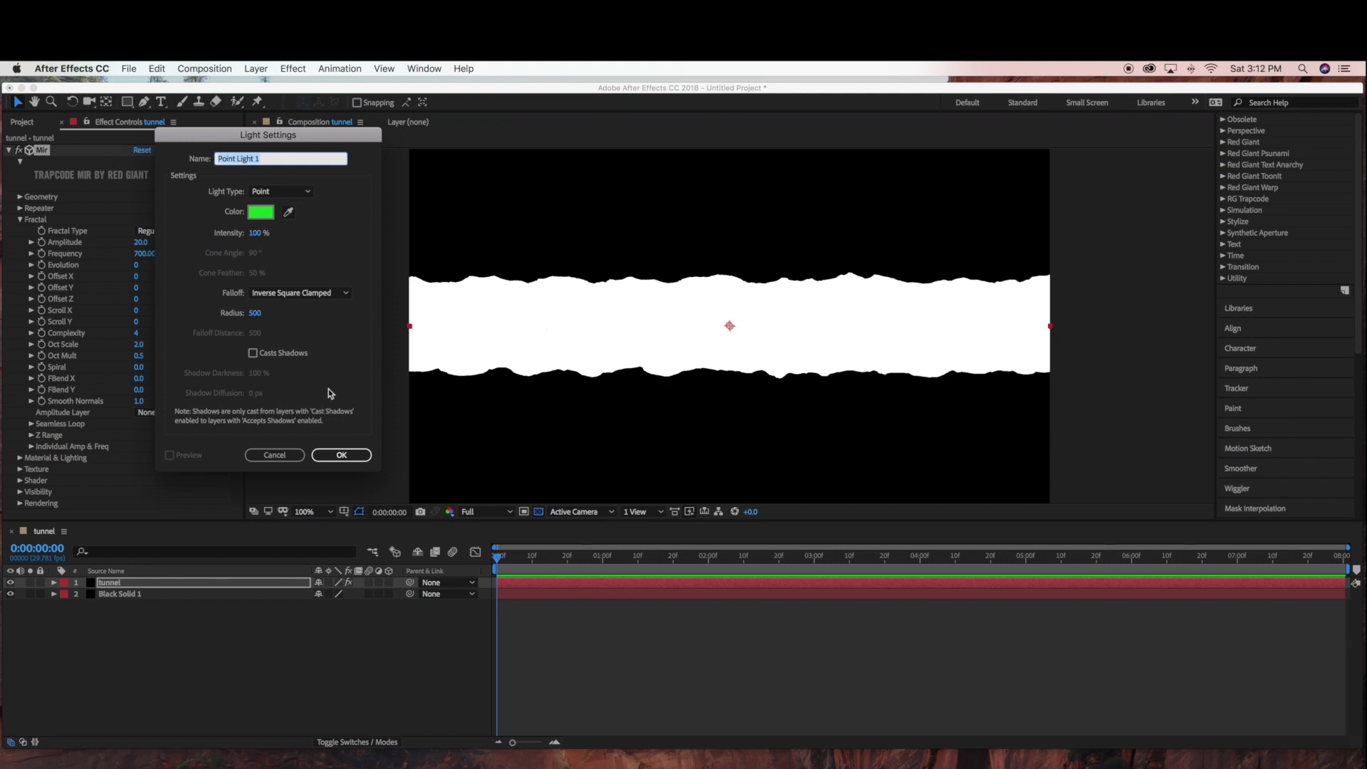
click(270, 215)
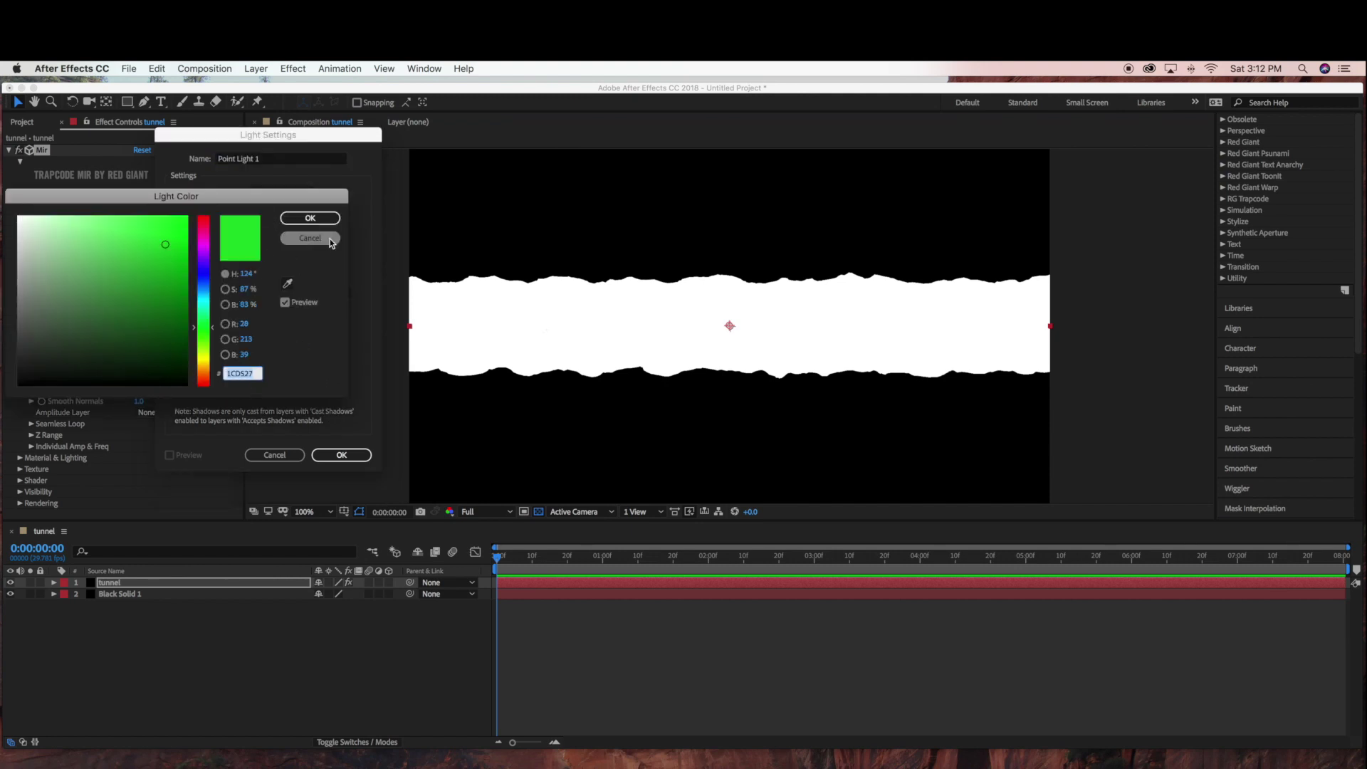
click(310, 218)
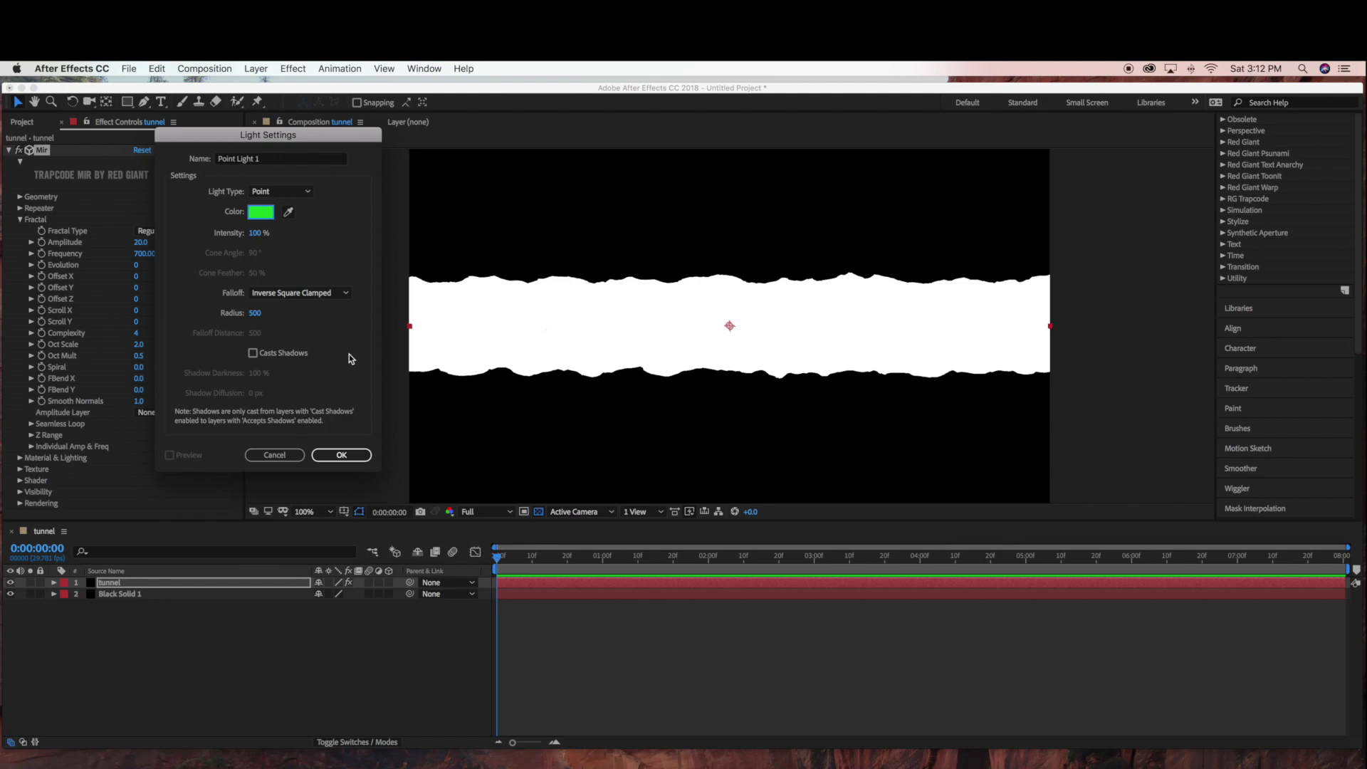
click(342, 455)
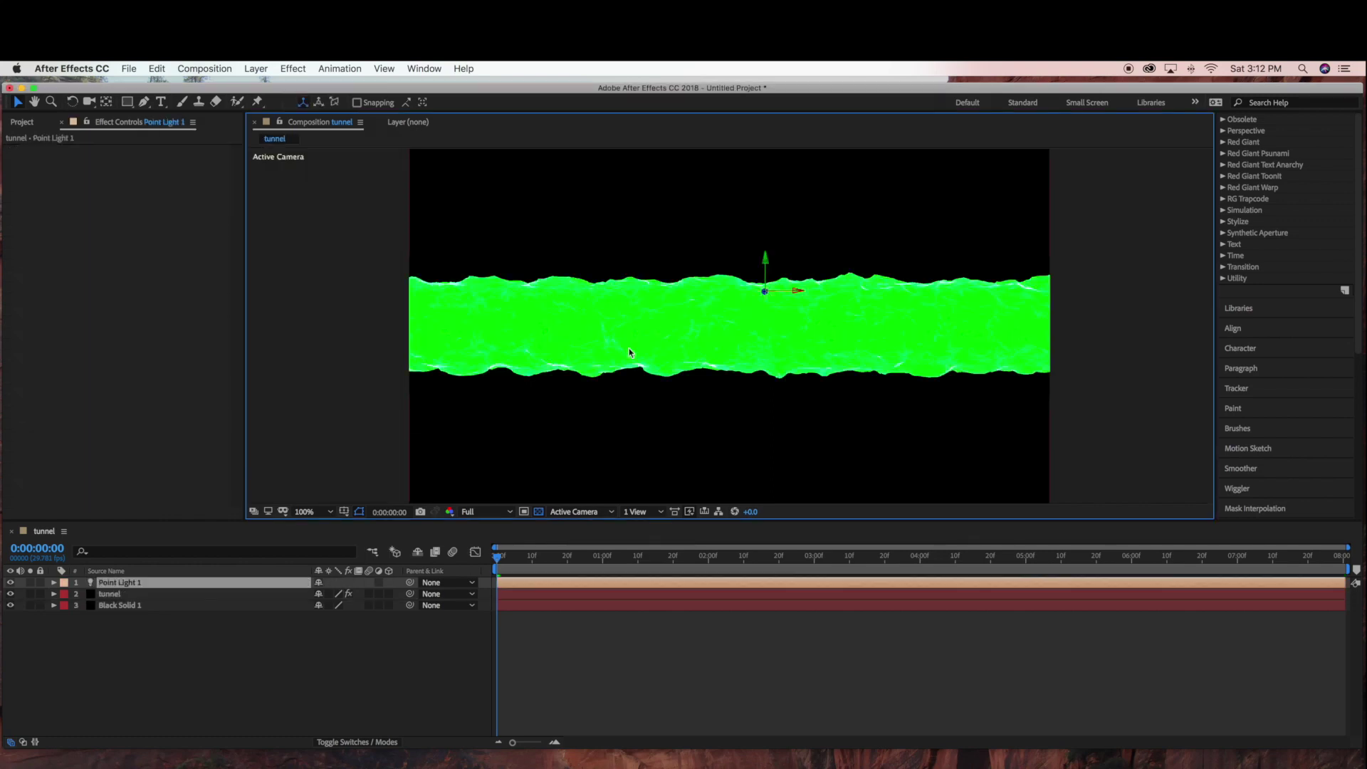
click(256, 68)
mouse_move(261, 85)
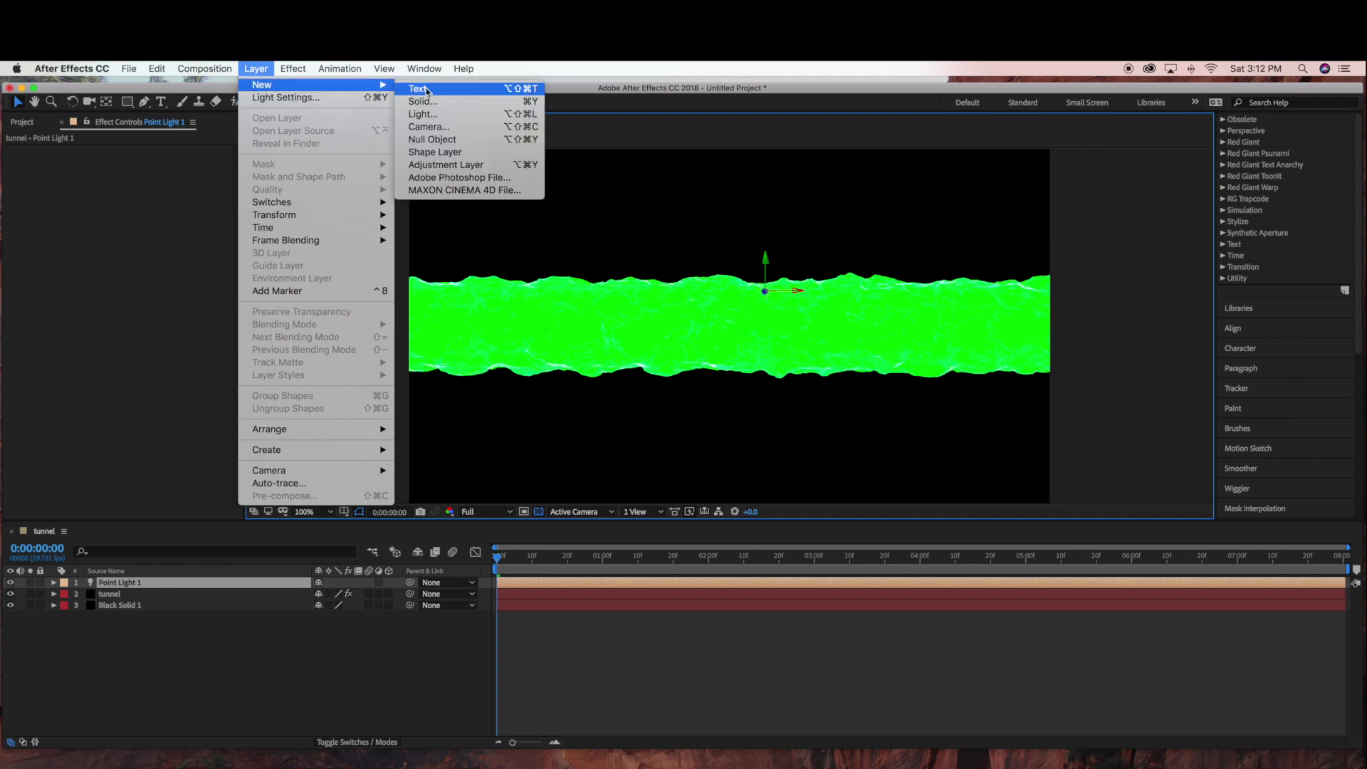
Add Camera 1 with default settings and pick the Orbit Camera tool.
click(430, 126)
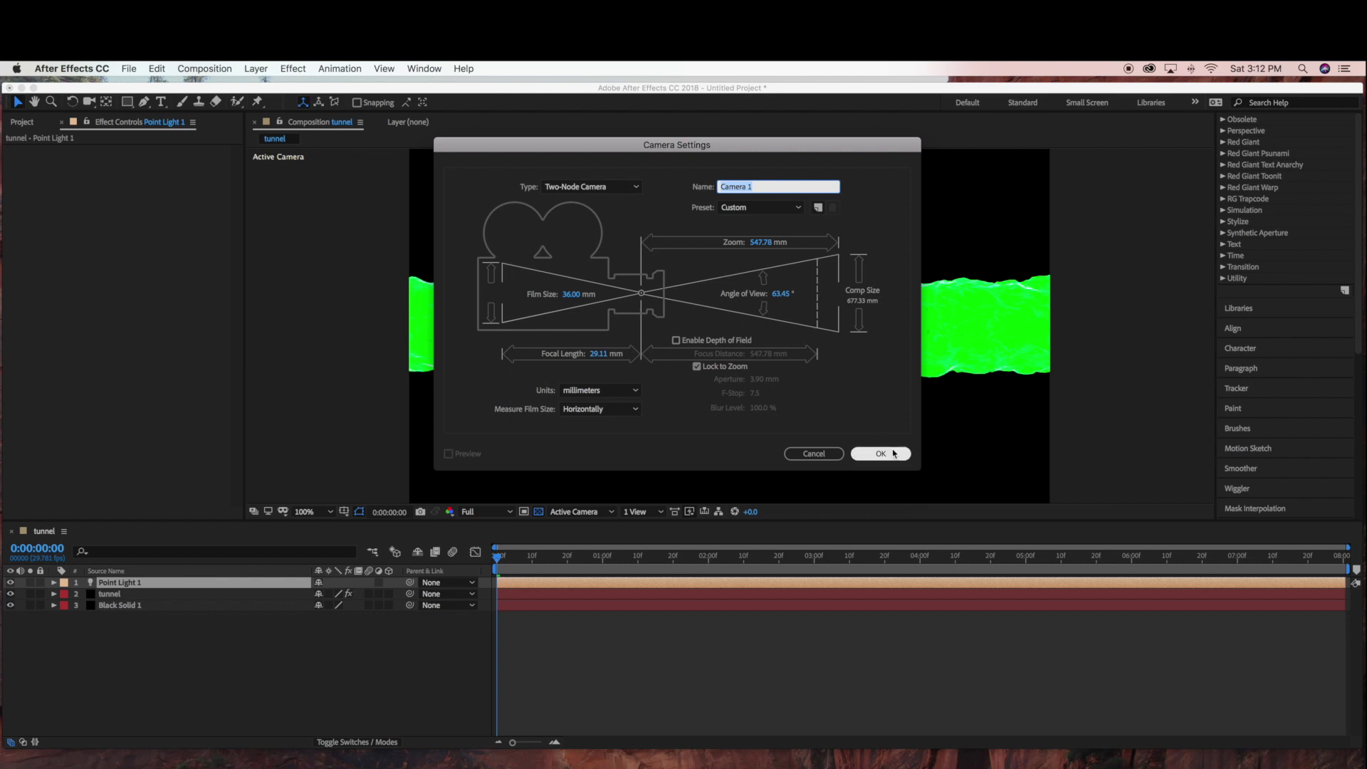
click(881, 454)
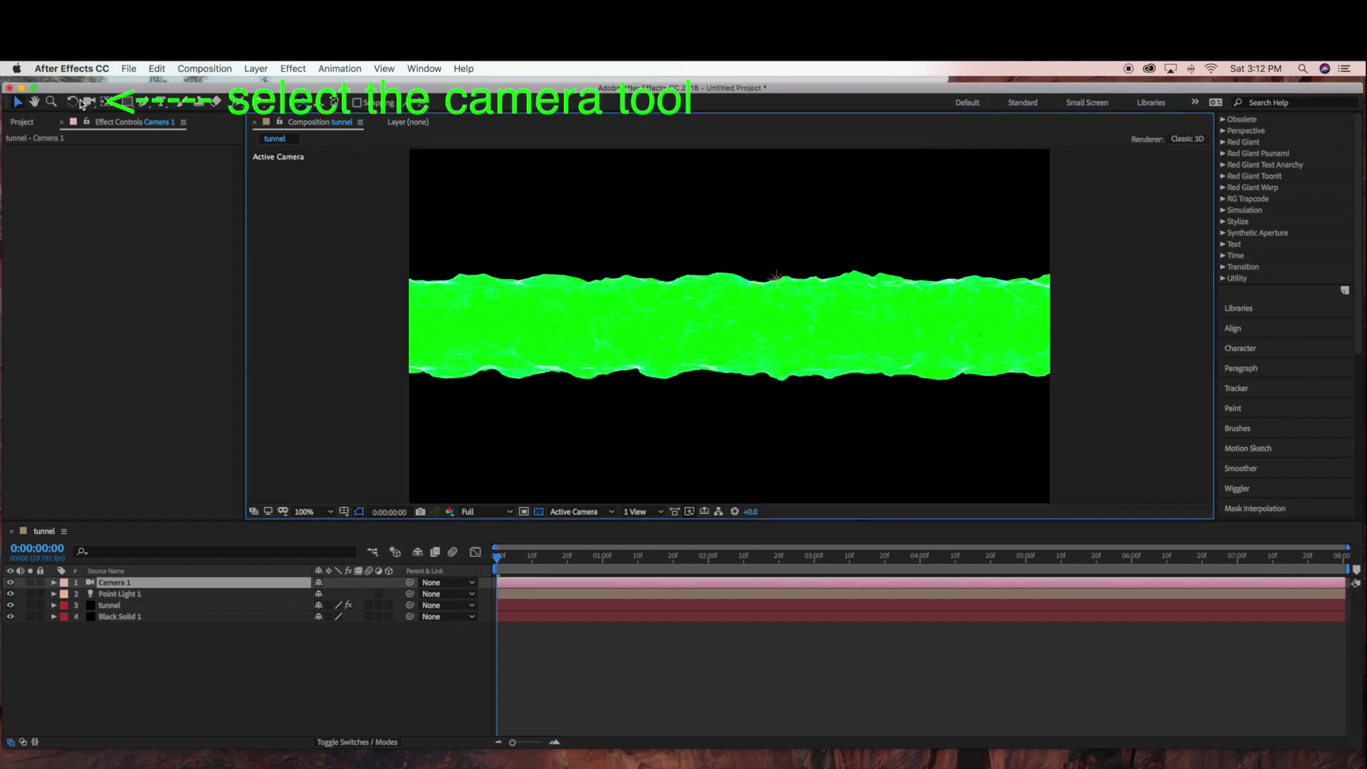
click(89, 102)
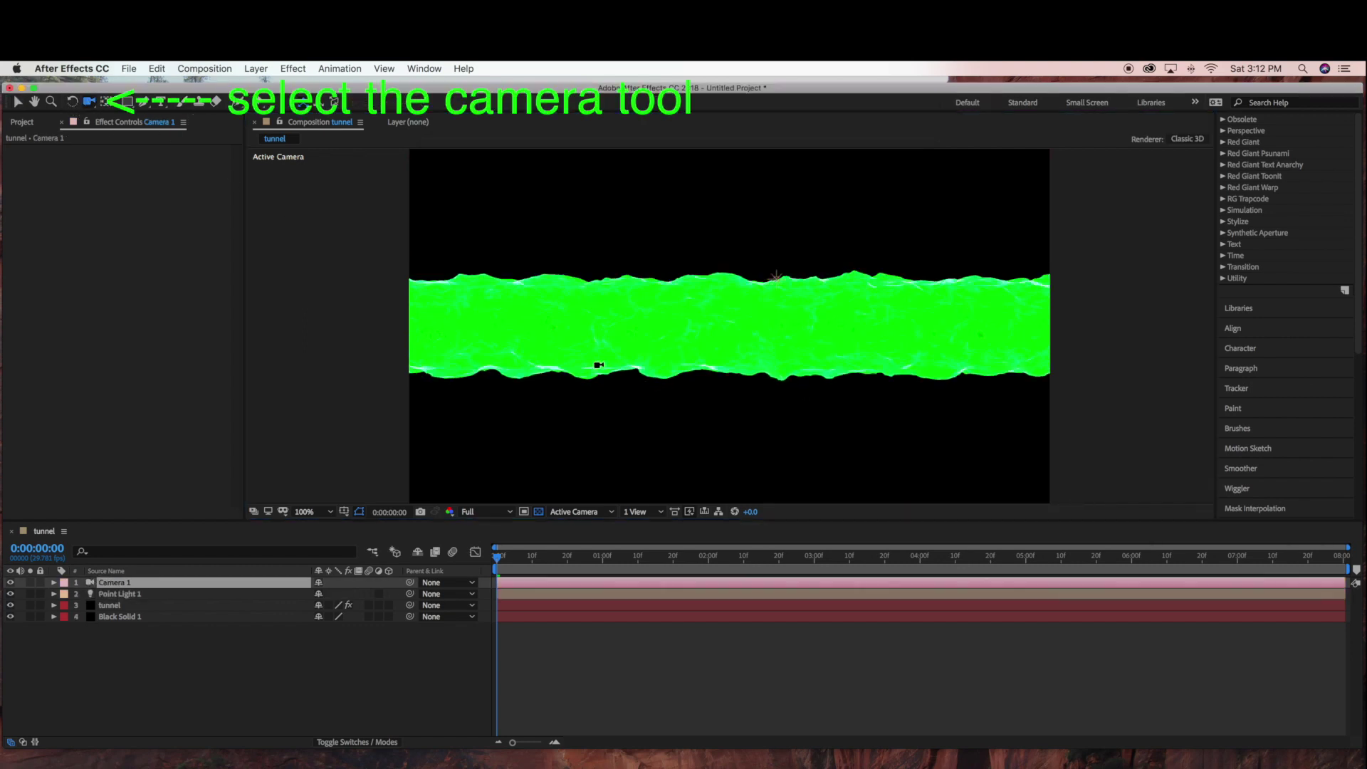
click(562, 354)
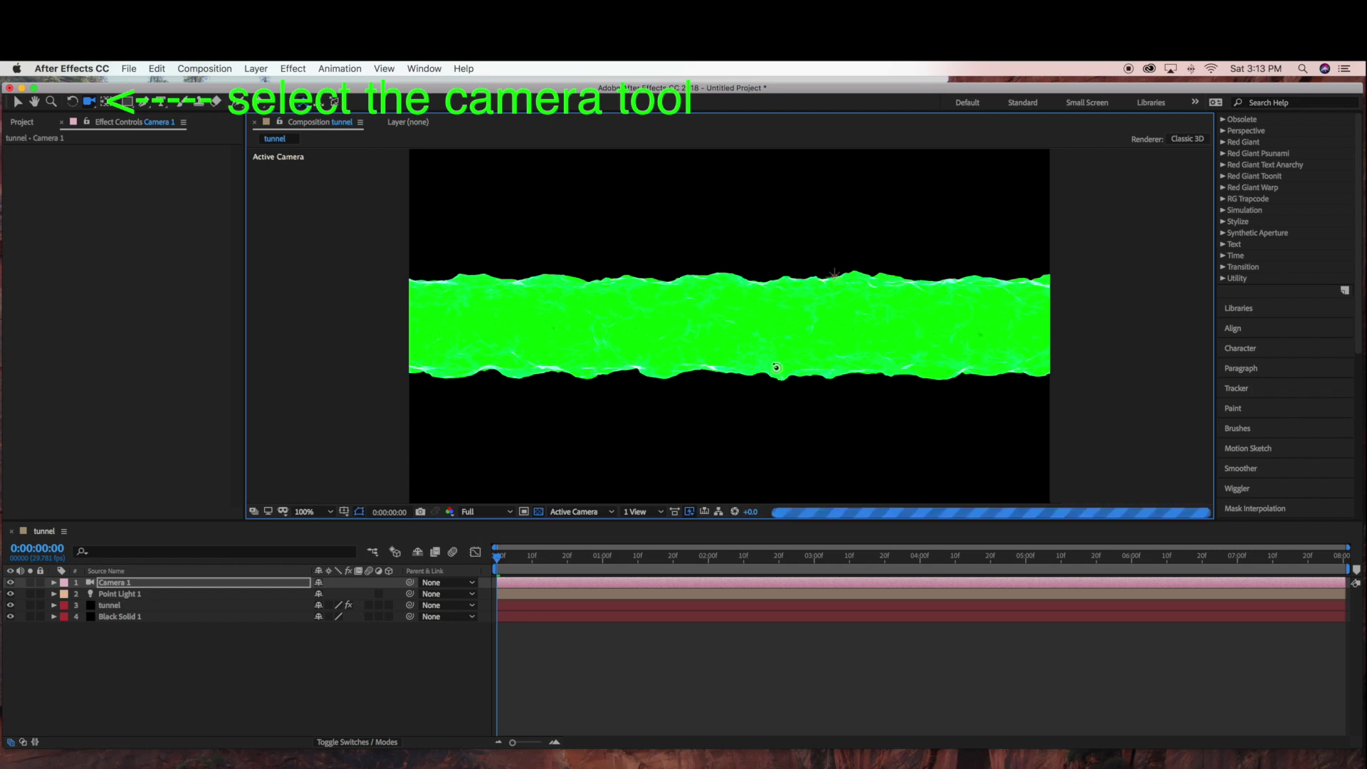
Orbit the camera until it looks straight down the tunnel's open end.
mouse_move(831, 275)
mouse_down()
mouse_move(734, 344)
mouse_move(891, 350)
mouse_move(953, 377)
mouse_up()
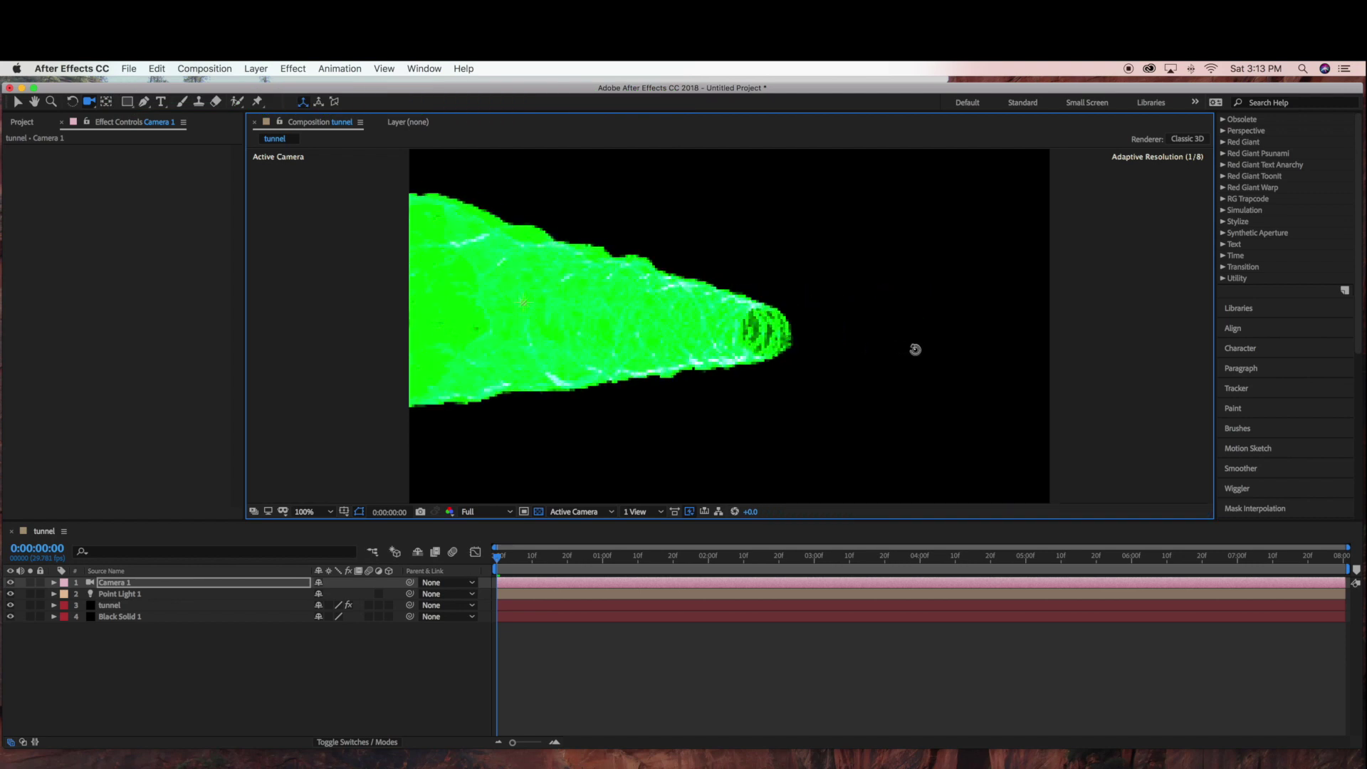
mouse_move(953, 378)
mouse_down()
mouse_move(875, 362)
mouse_move(906, 353)
mouse_up()
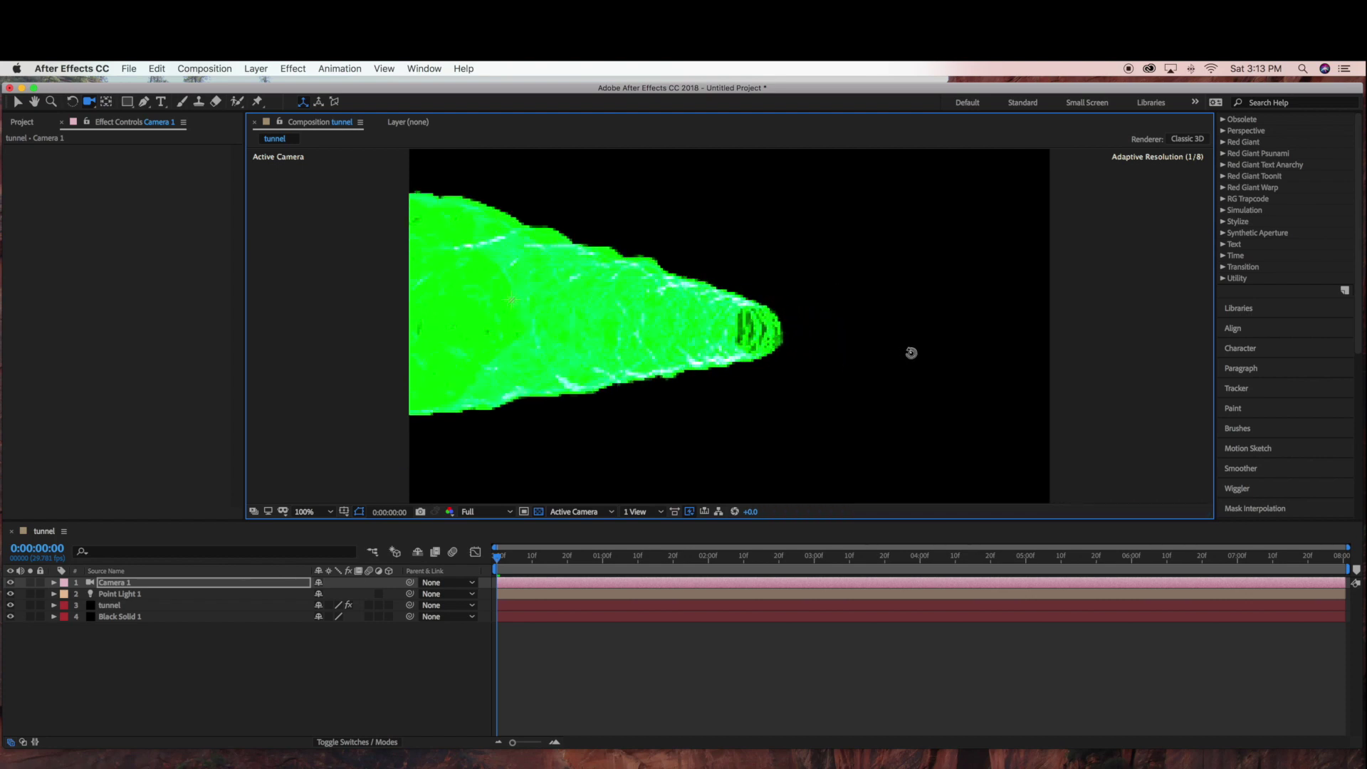
drag(912, 353, 887, 353)
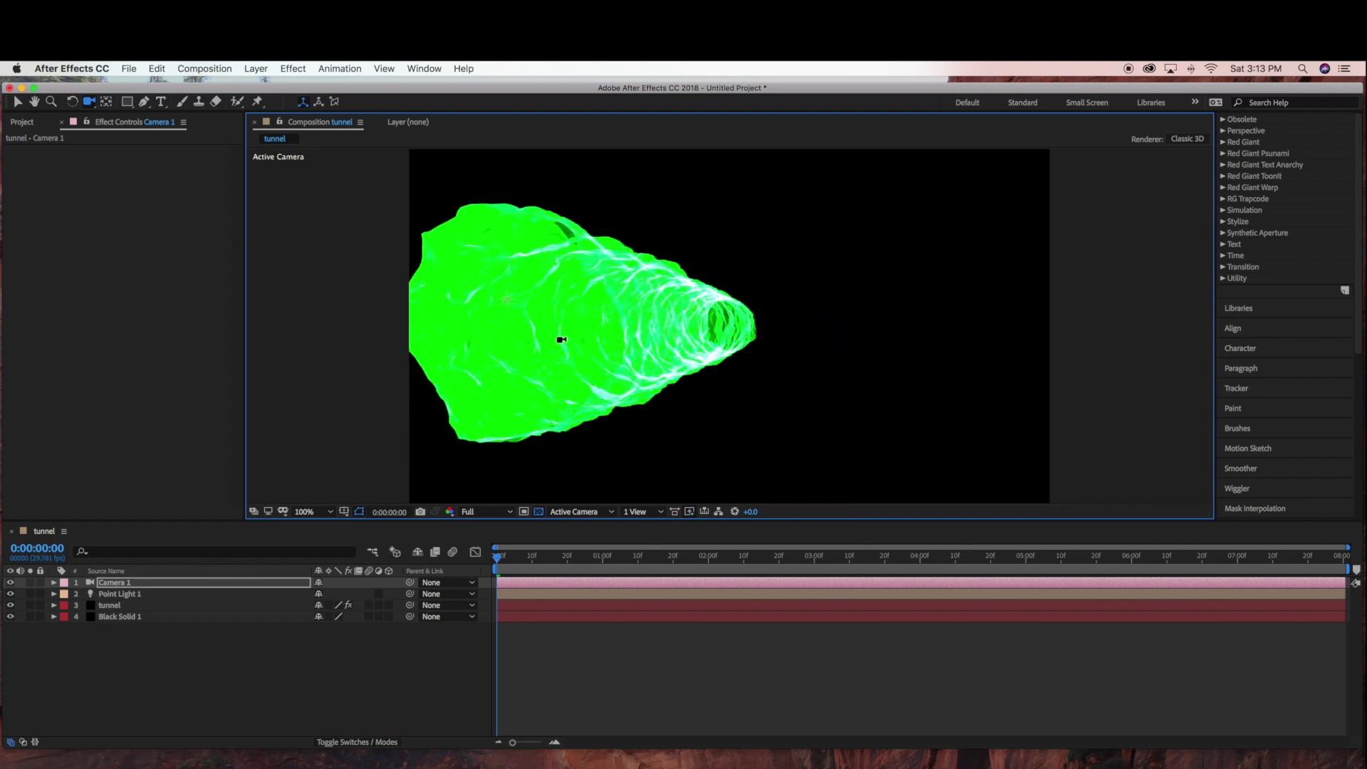
drag(585, 342, 575, 340)
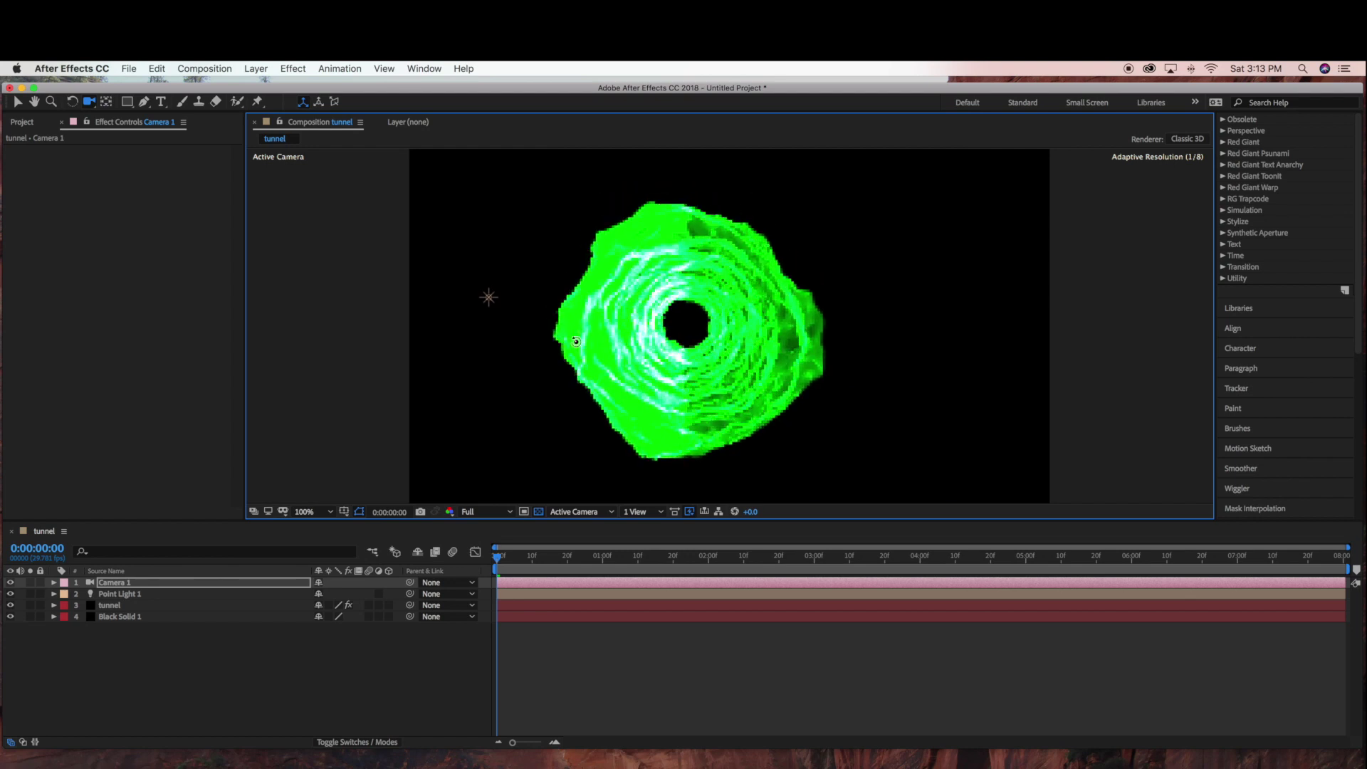
drag(575, 339, 575, 340)
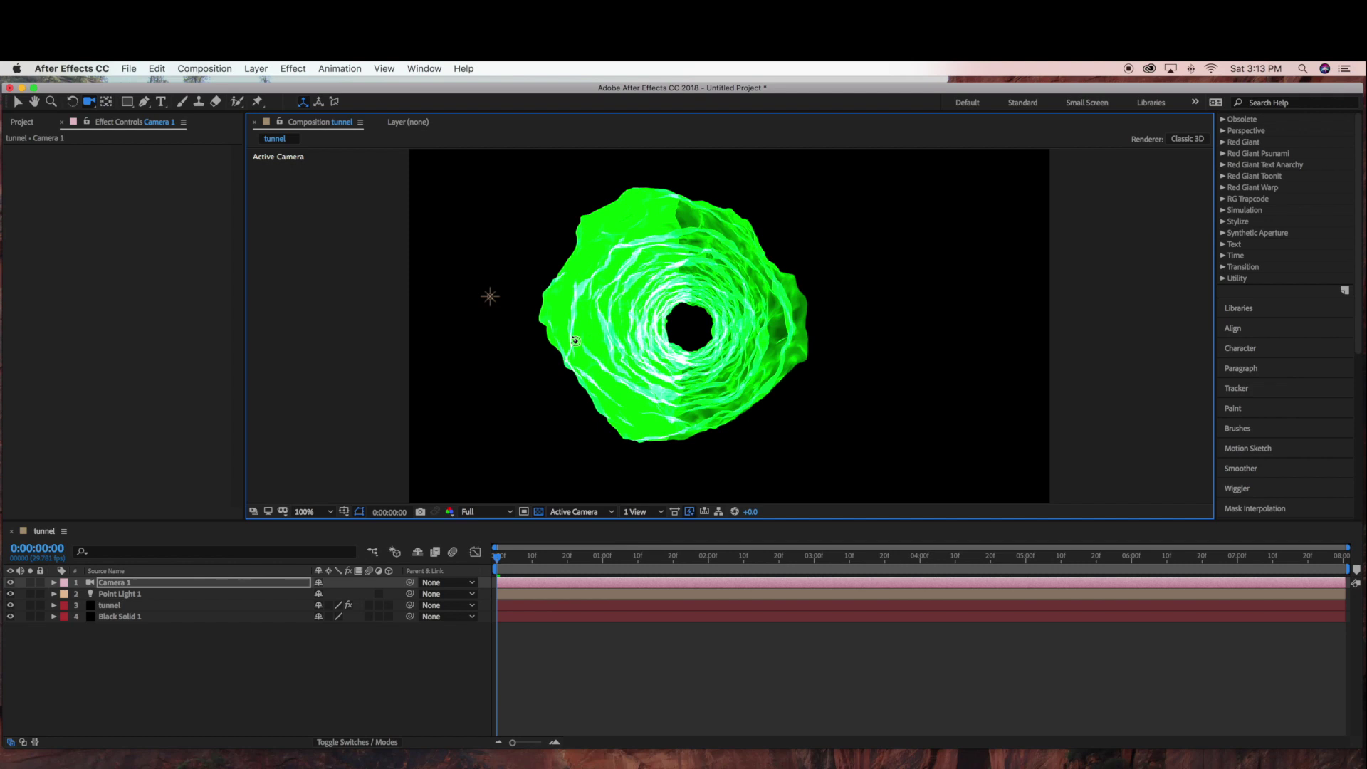
drag(575, 339, 576, 340)
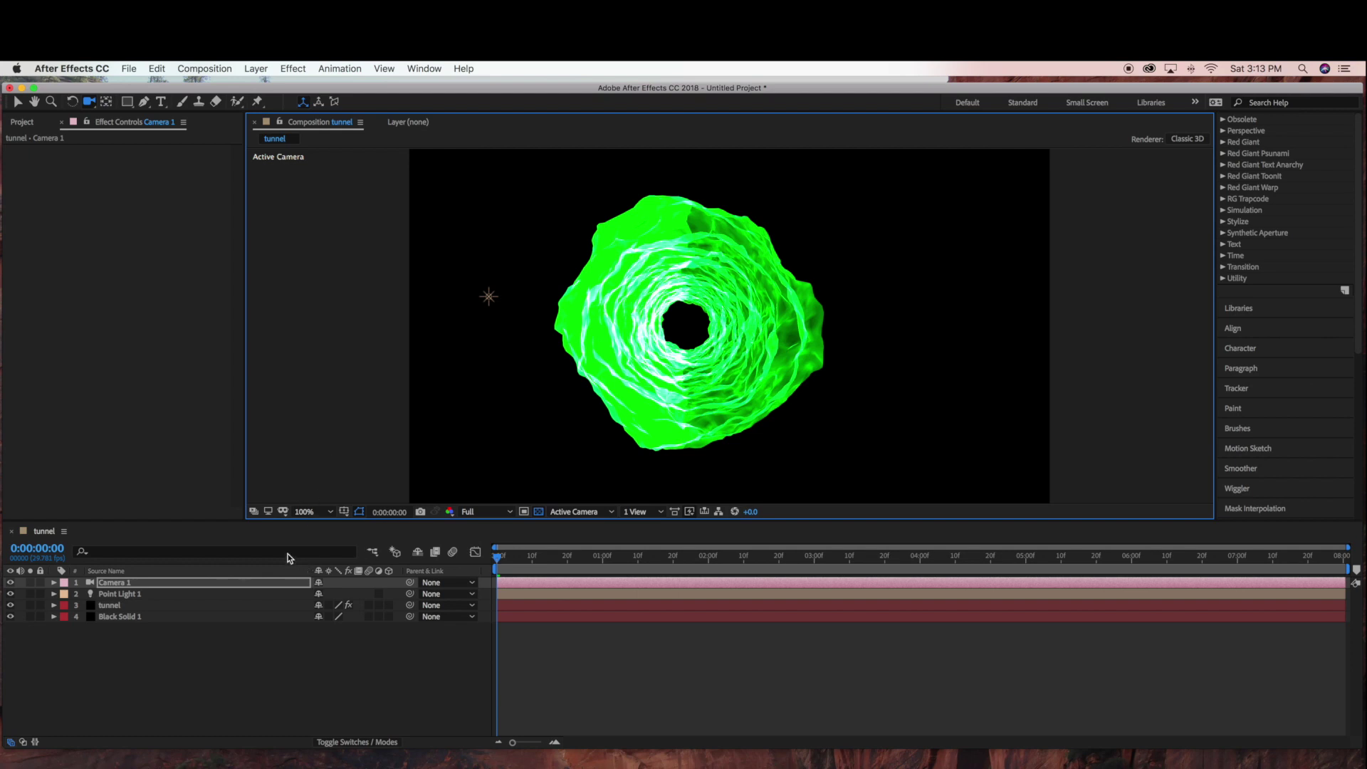
Scrub the tunnel's fractal Frequency to 822 and Amplitude to 14.
click(183, 607)
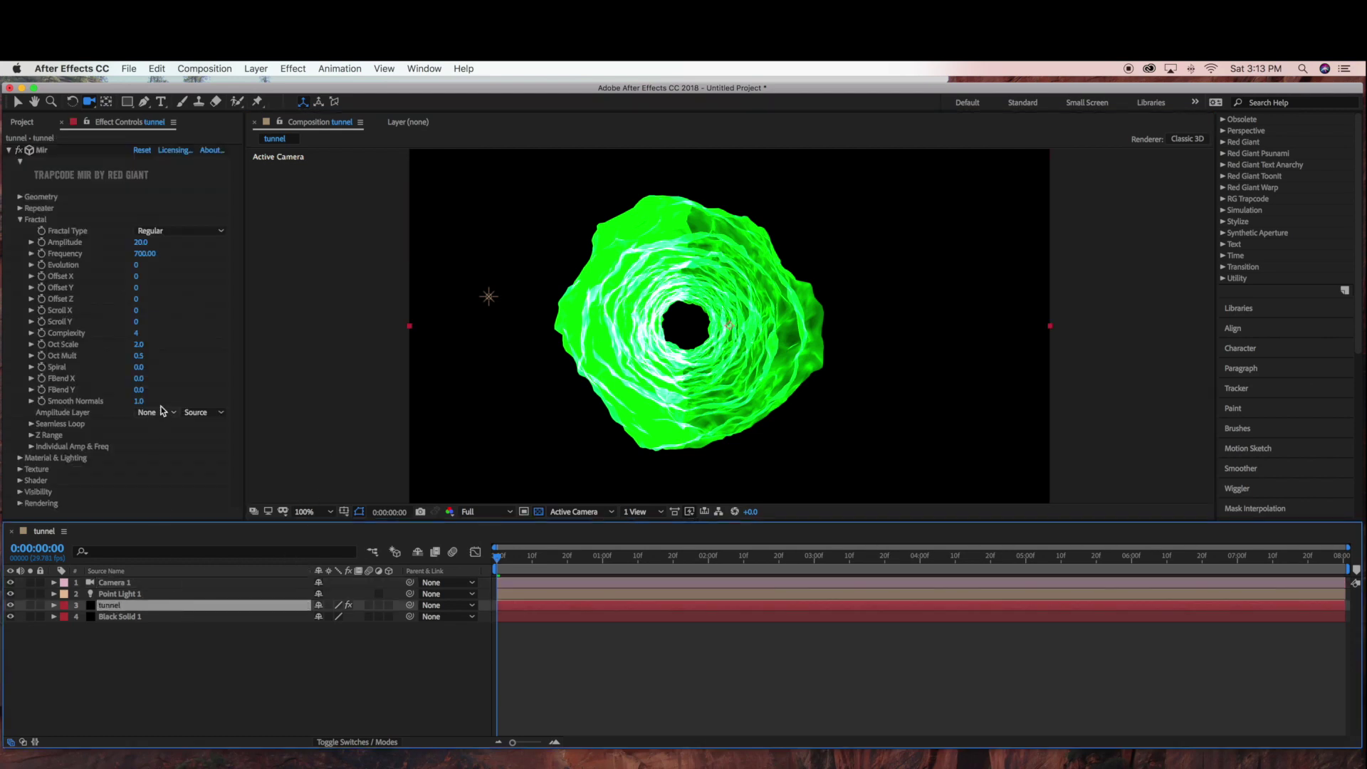
drag(144, 254, 227, 256)
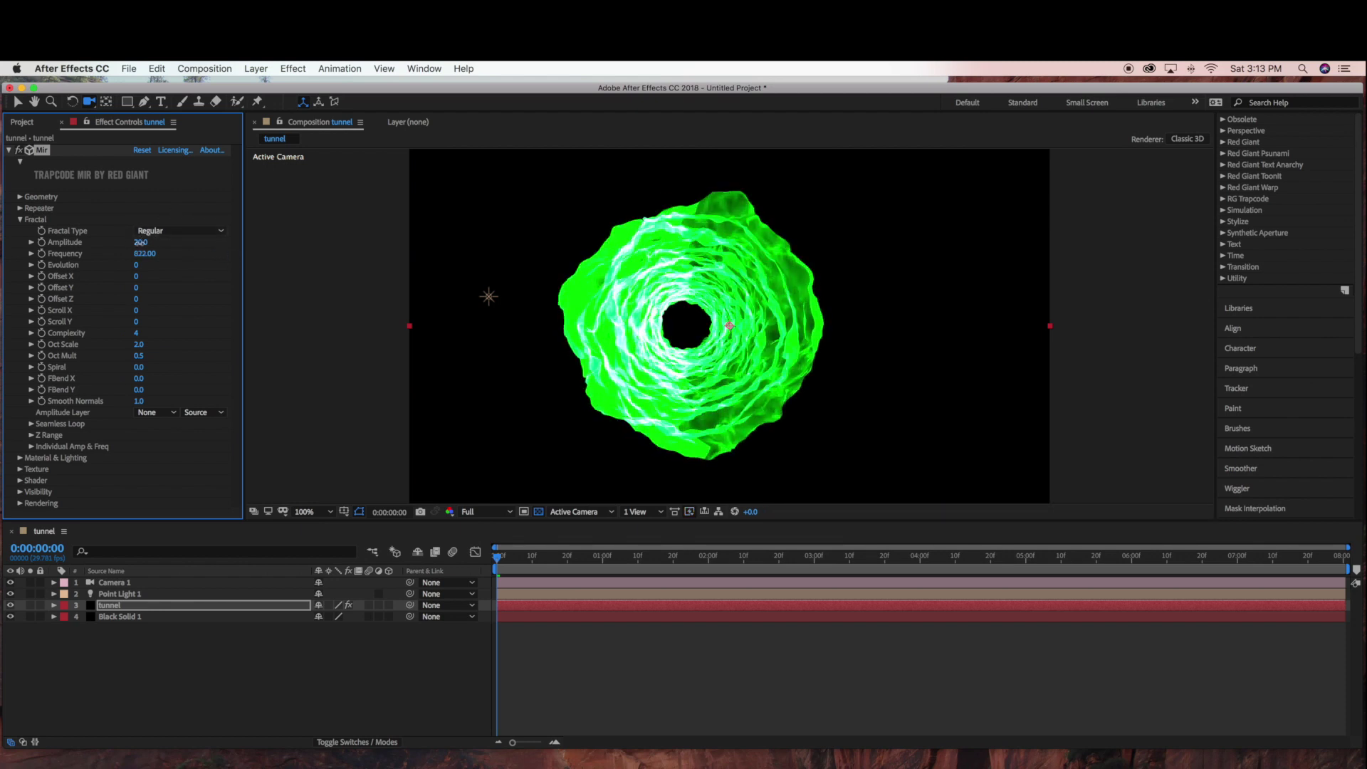
mouse_move(138, 243)
mouse_down()
mouse_move(158, 243)
mouse_move(134, 242)
mouse_move(146, 245)
mouse_up()
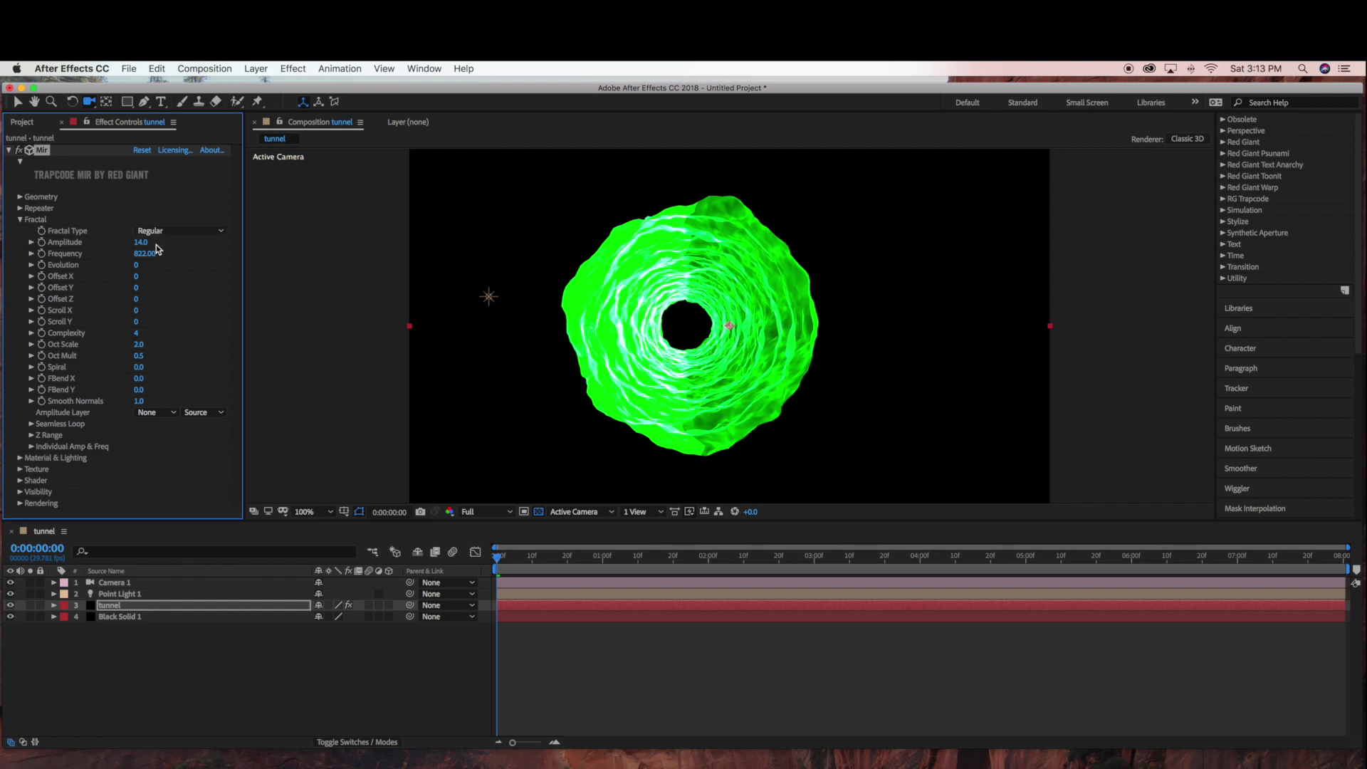
In Mir Geometry, scrub Size X to 2910 and Size Y to 810 so the tunnel fills the frame.
click(20, 218)
click(19, 198)
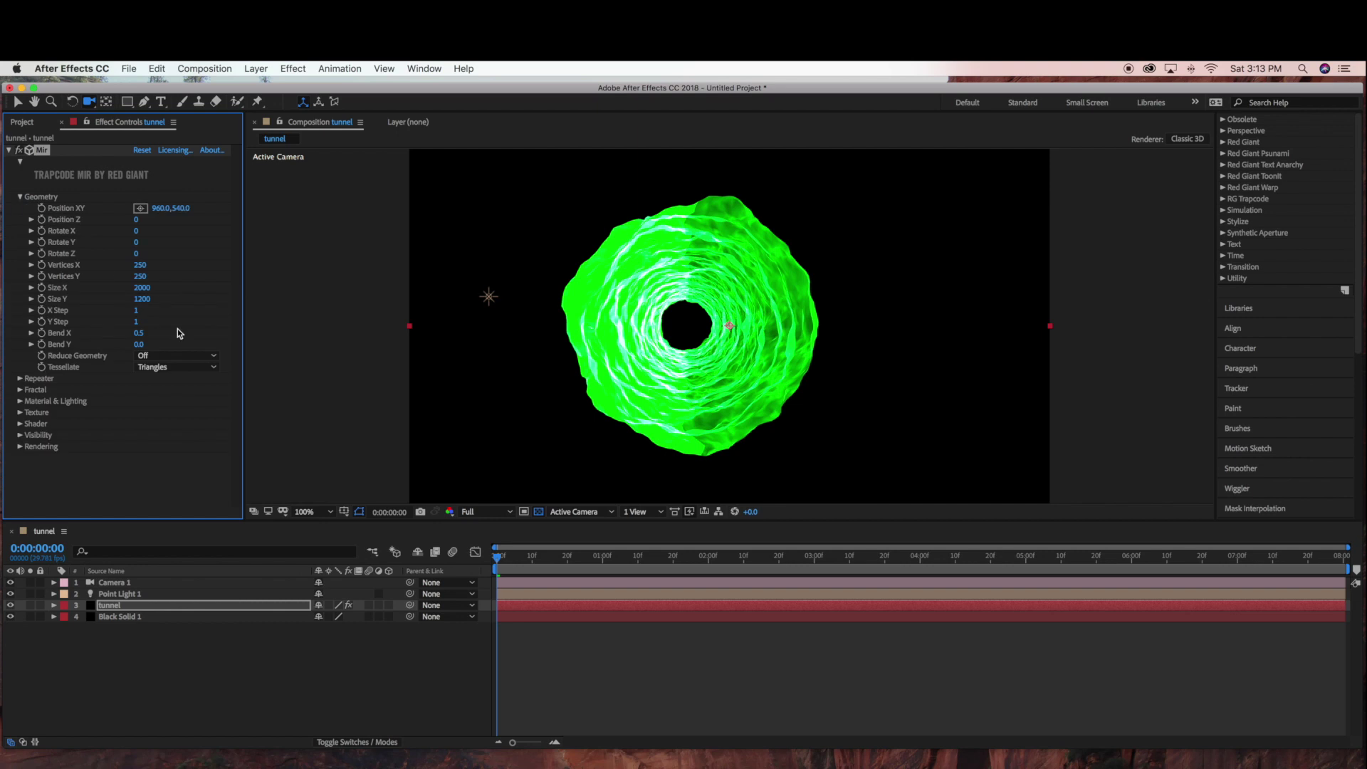
drag(142, 289, 209, 292)
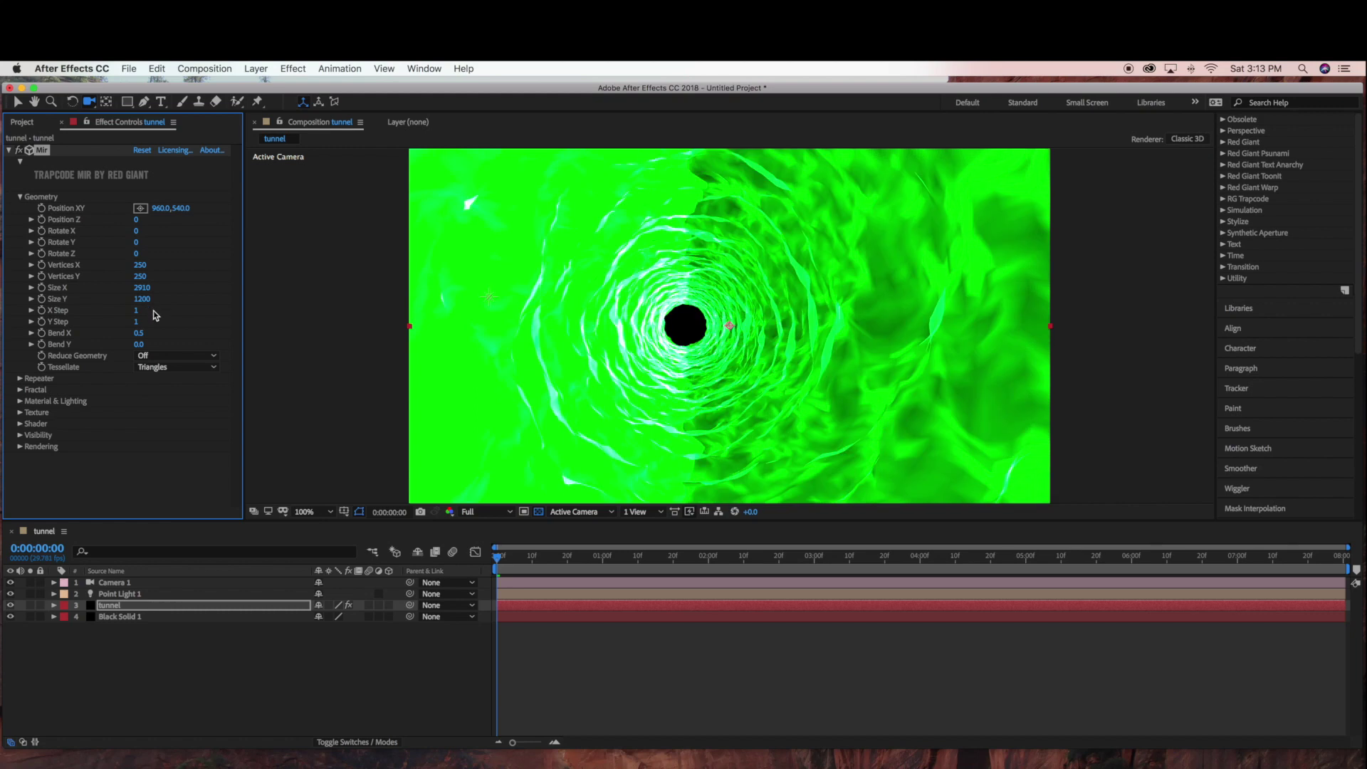
mouse_move(142, 300)
mouse_down()
mouse_move(181, 299)
mouse_move(96, 299)
mouse_up()
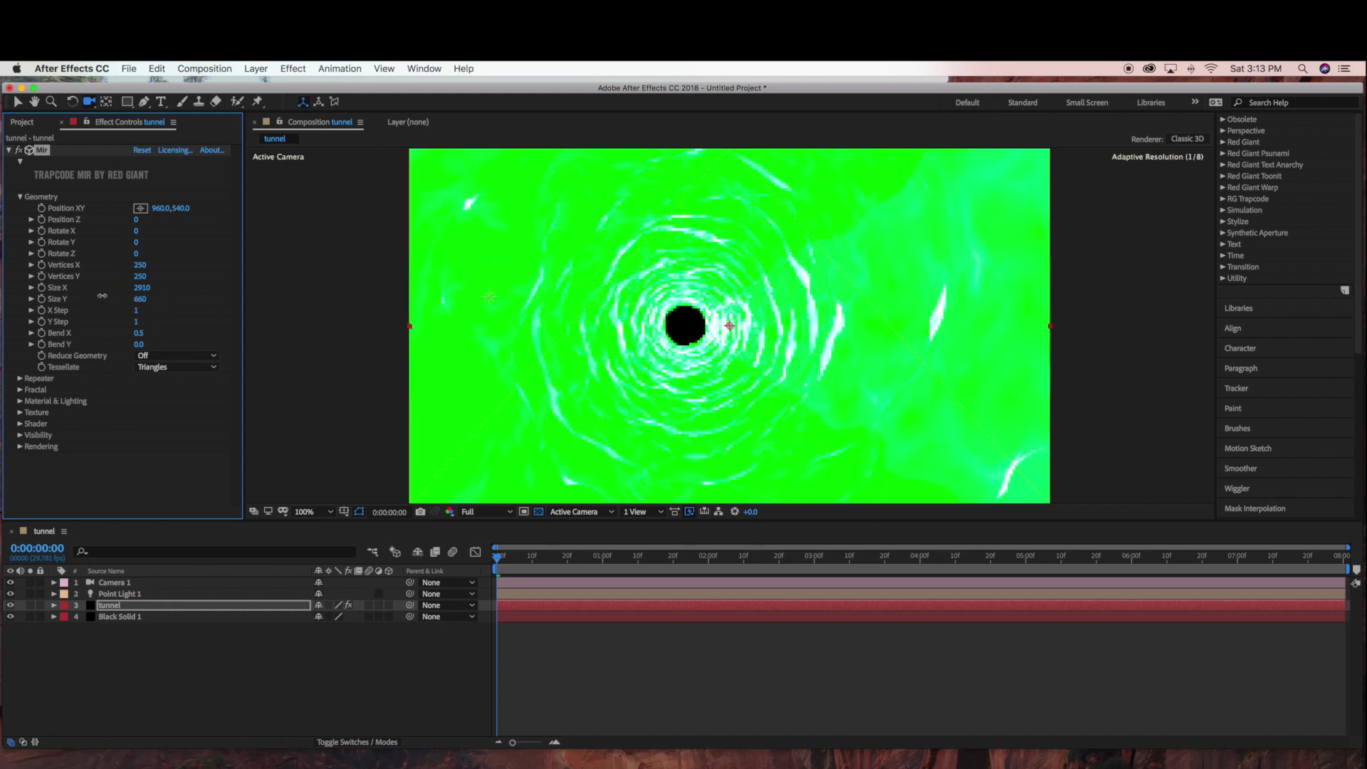
mouse_move(97, 299)
mouse_down()
mouse_move(139, 298)
mouse_move(115, 299)
mouse_up()
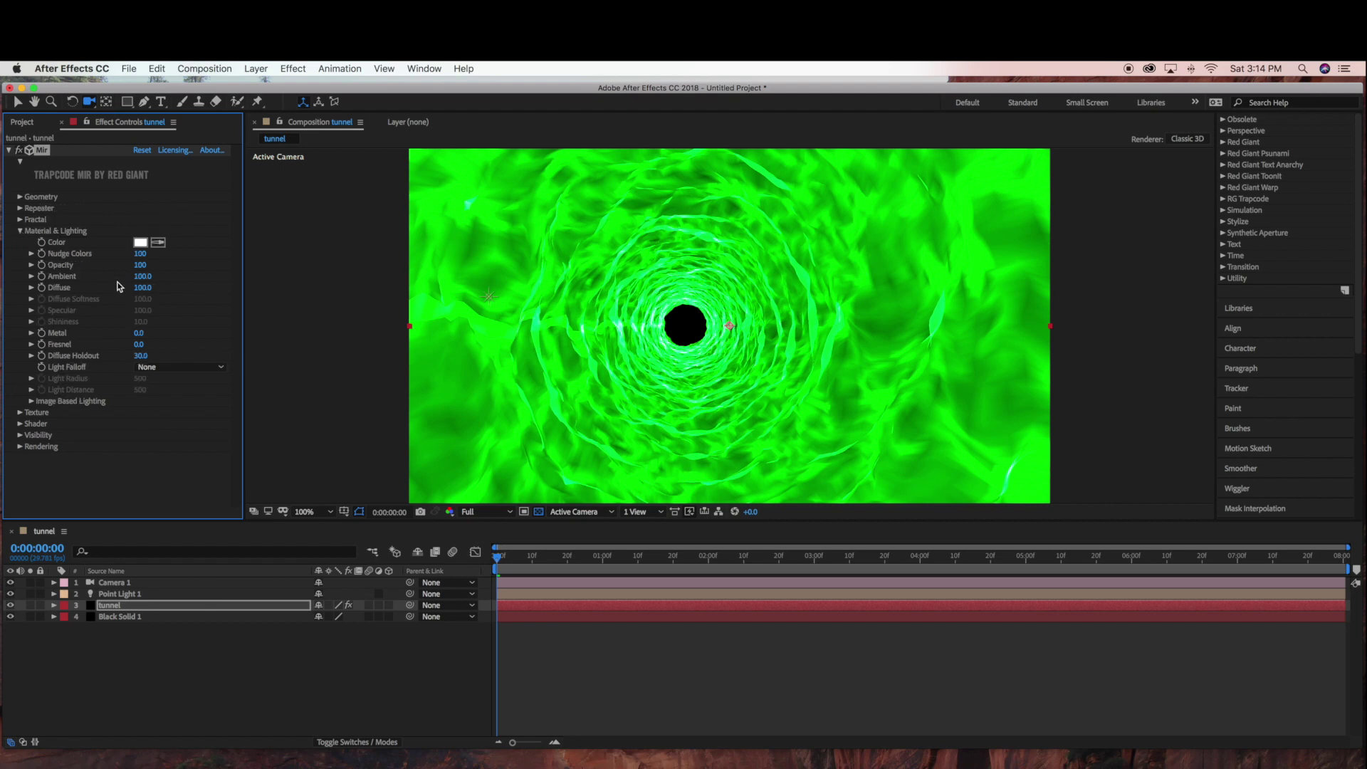
In Material & Lighting, raise the Diffuse value and set the material Opacity to 90.
click(142, 286)
text(219)
key(Return)
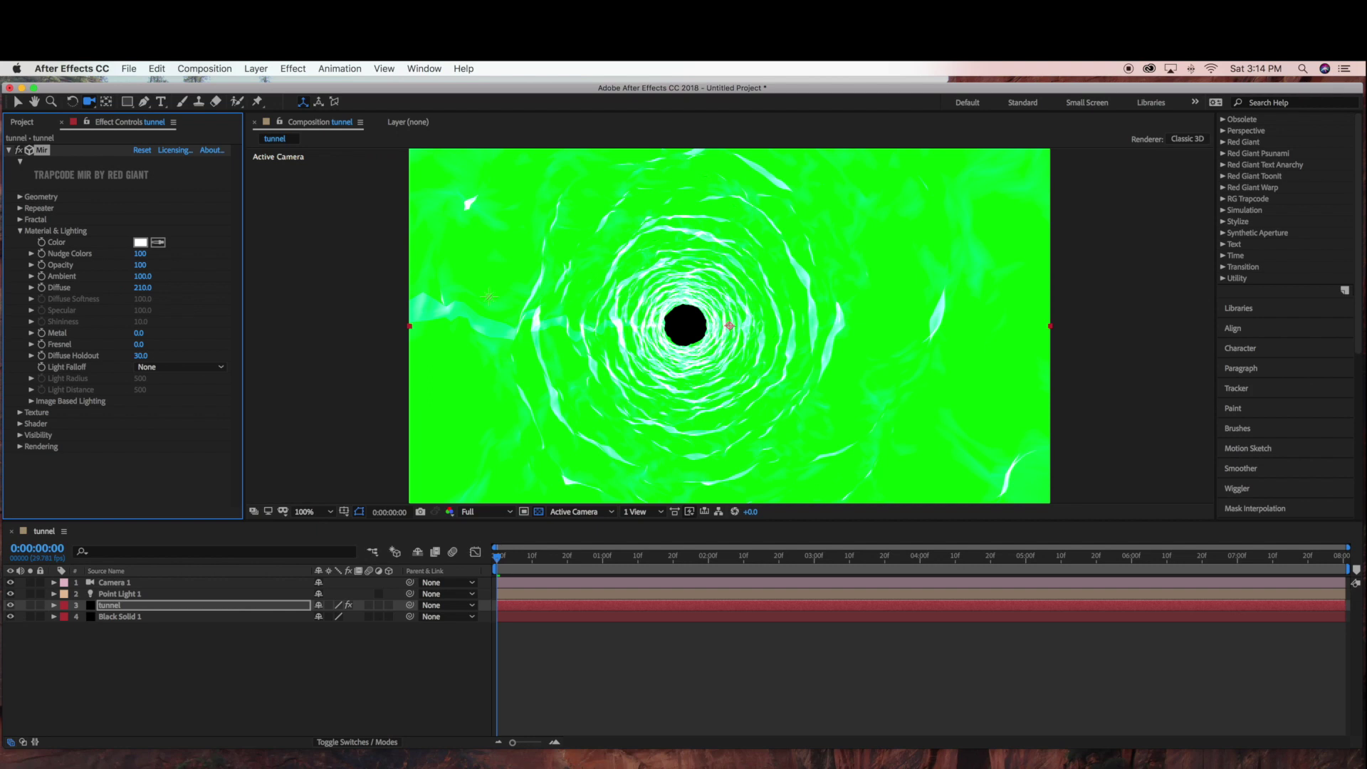
click(140, 265)
text(90)
key(Return)
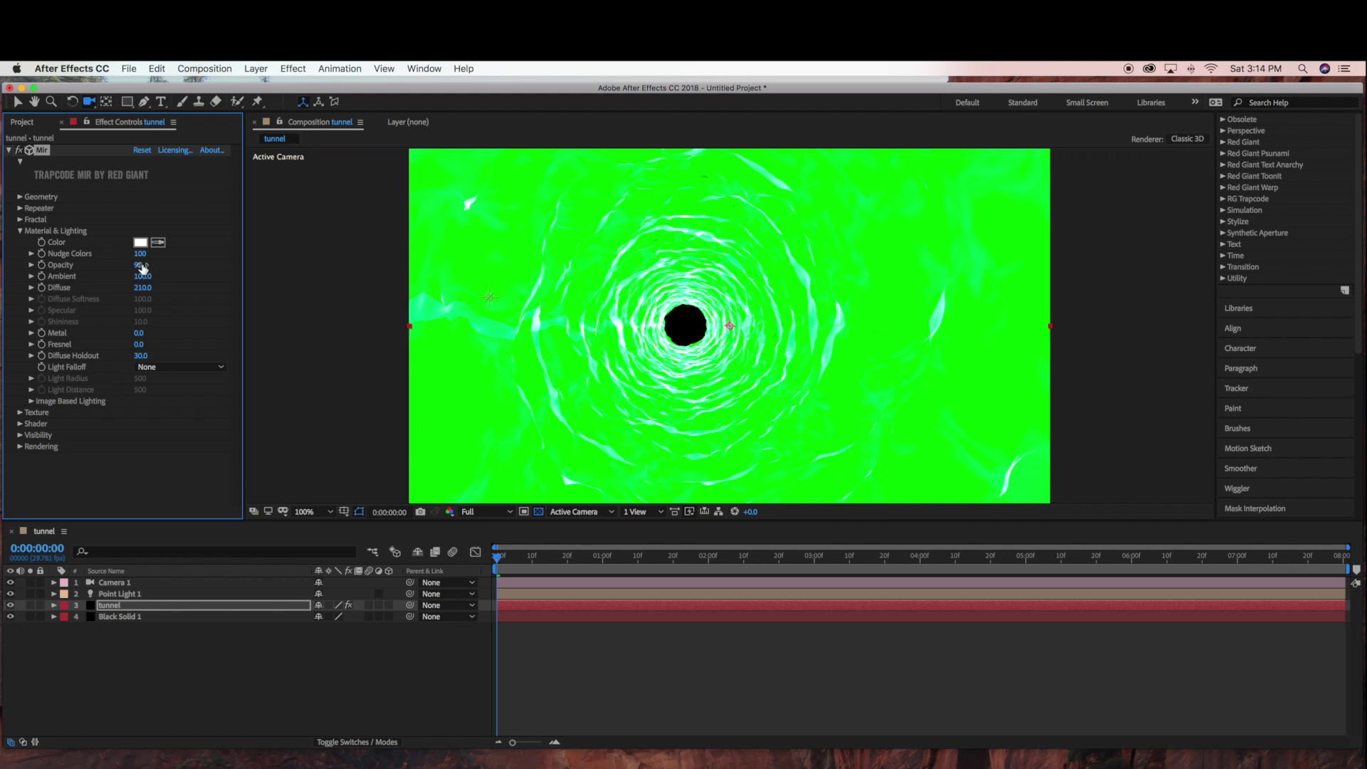
click(20, 231)
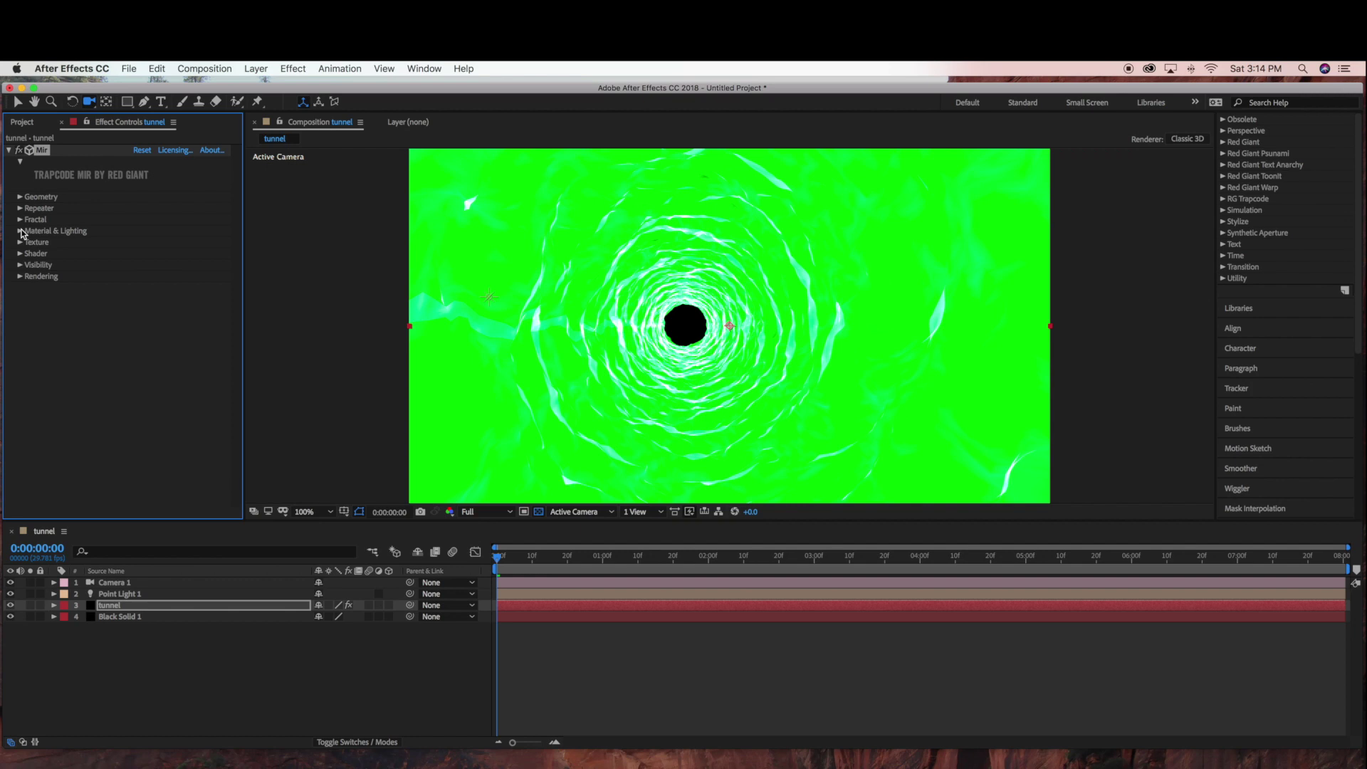
click(20, 231)
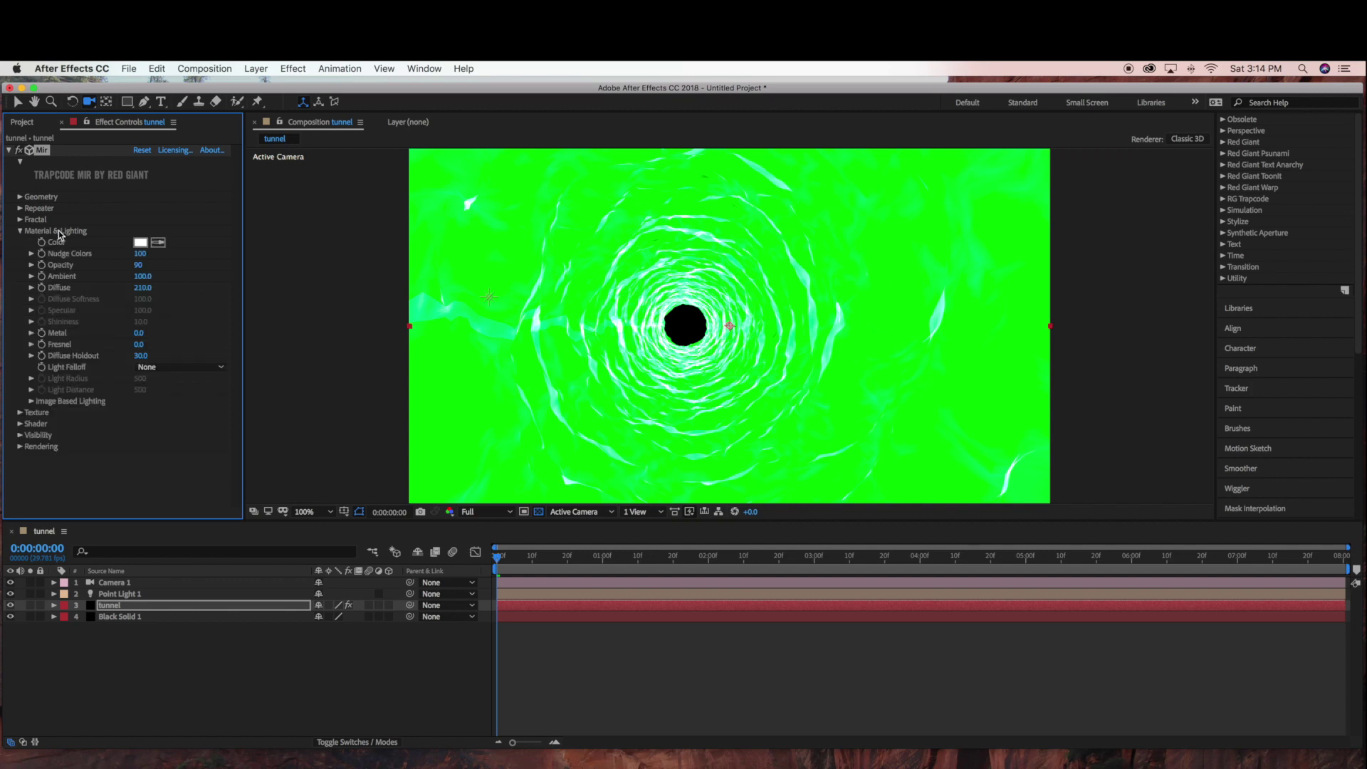
Choose a light, bright green as the Mir material colour in the Color dialog and confirm it.
click(146, 239)
click(210, 324)
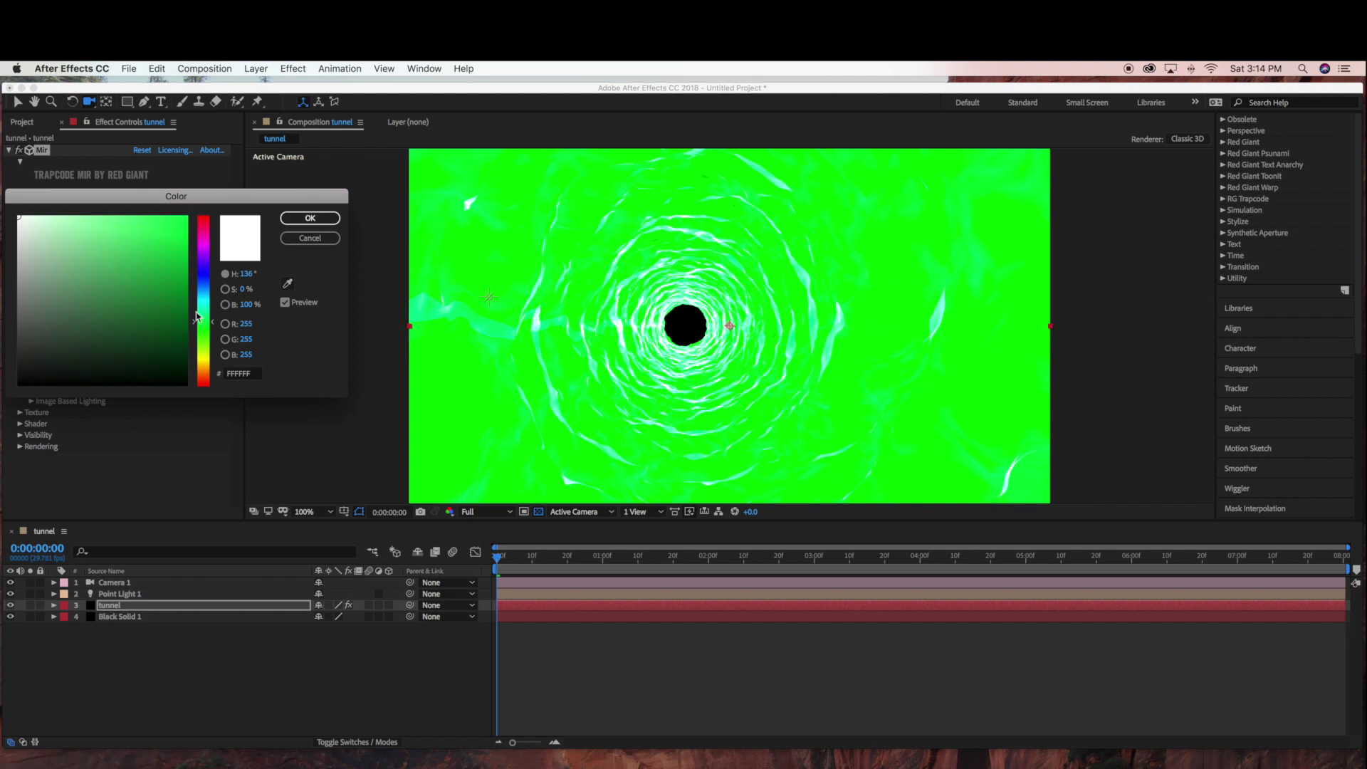
click(161, 261)
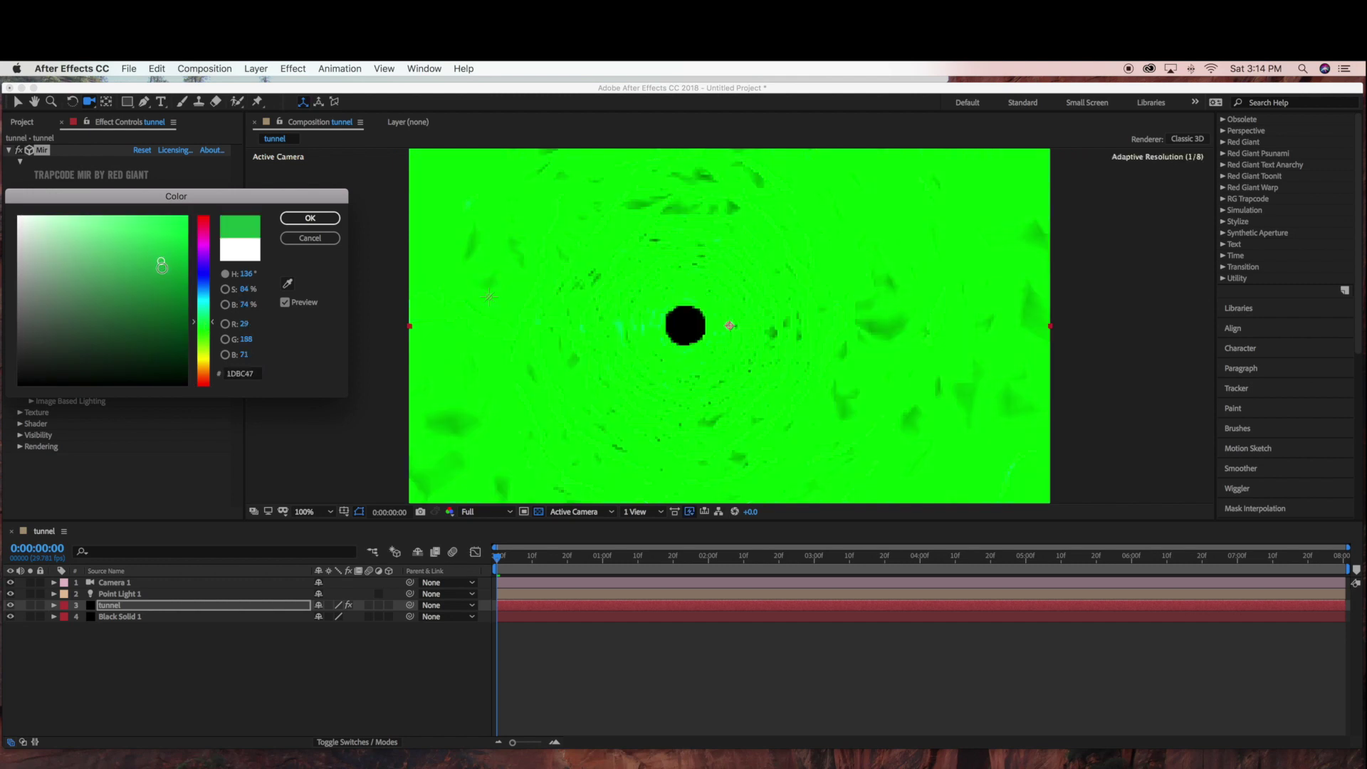
mouse_move(161, 261)
mouse_down()
mouse_move(144, 237)
mouse_move(107, 270)
mouse_move(126, 251)
mouse_up()
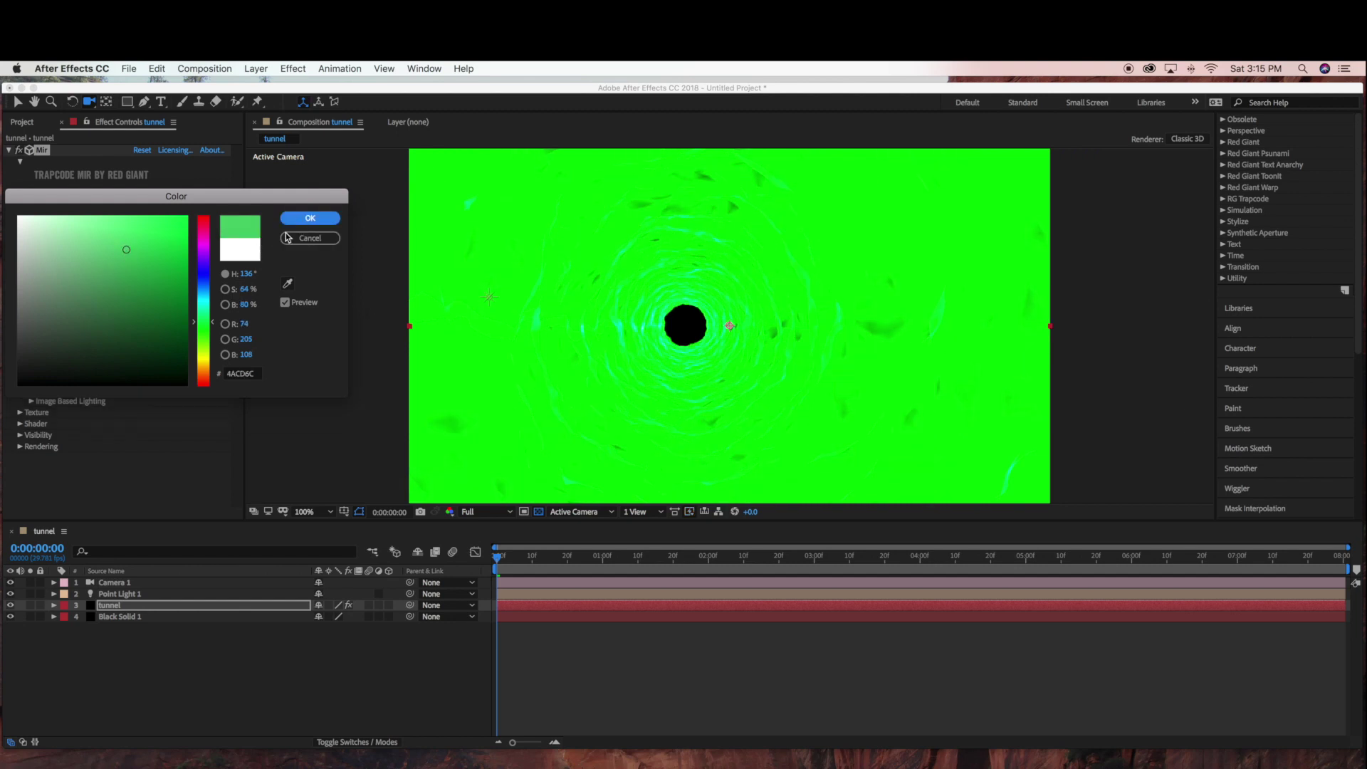
click(311, 219)
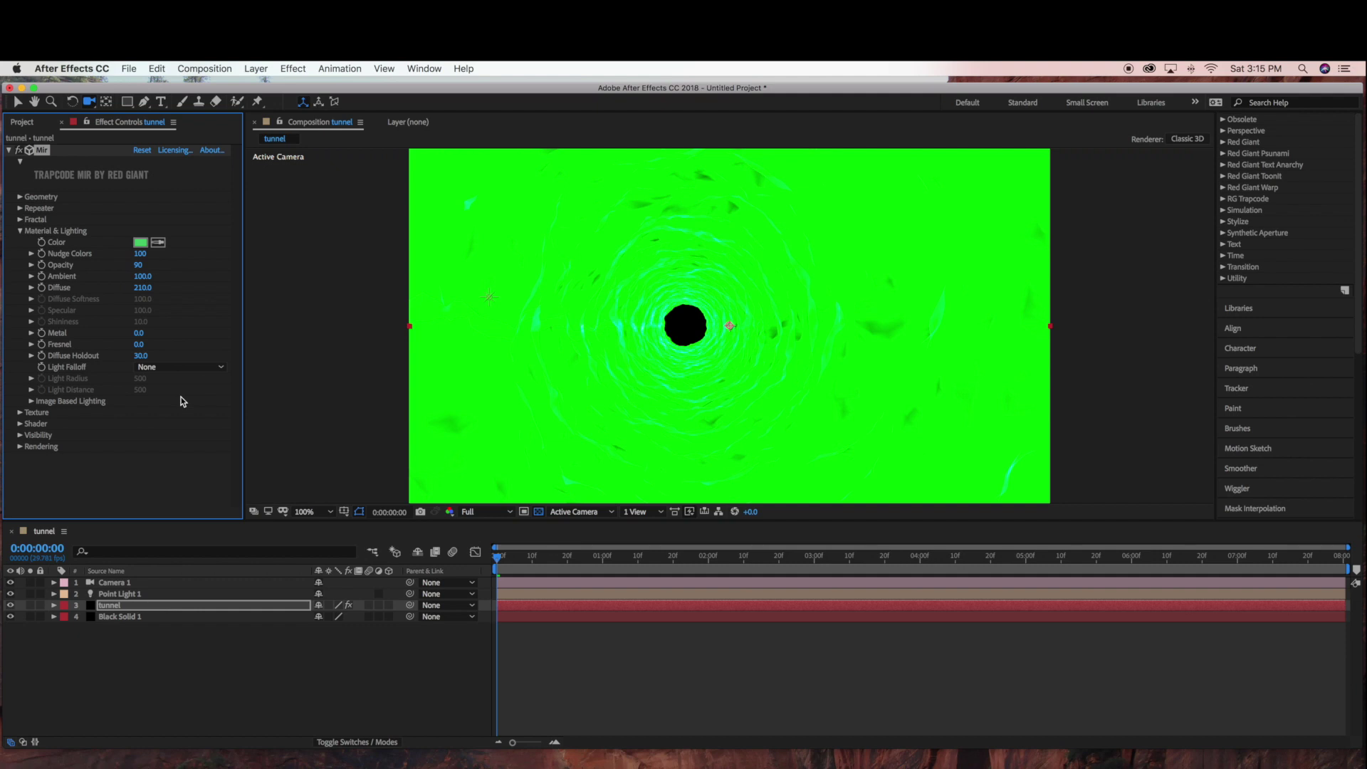
Set the Mir Shader Draw mode to Wireframe so the tunnel renders as a green mesh.
click(21, 232)
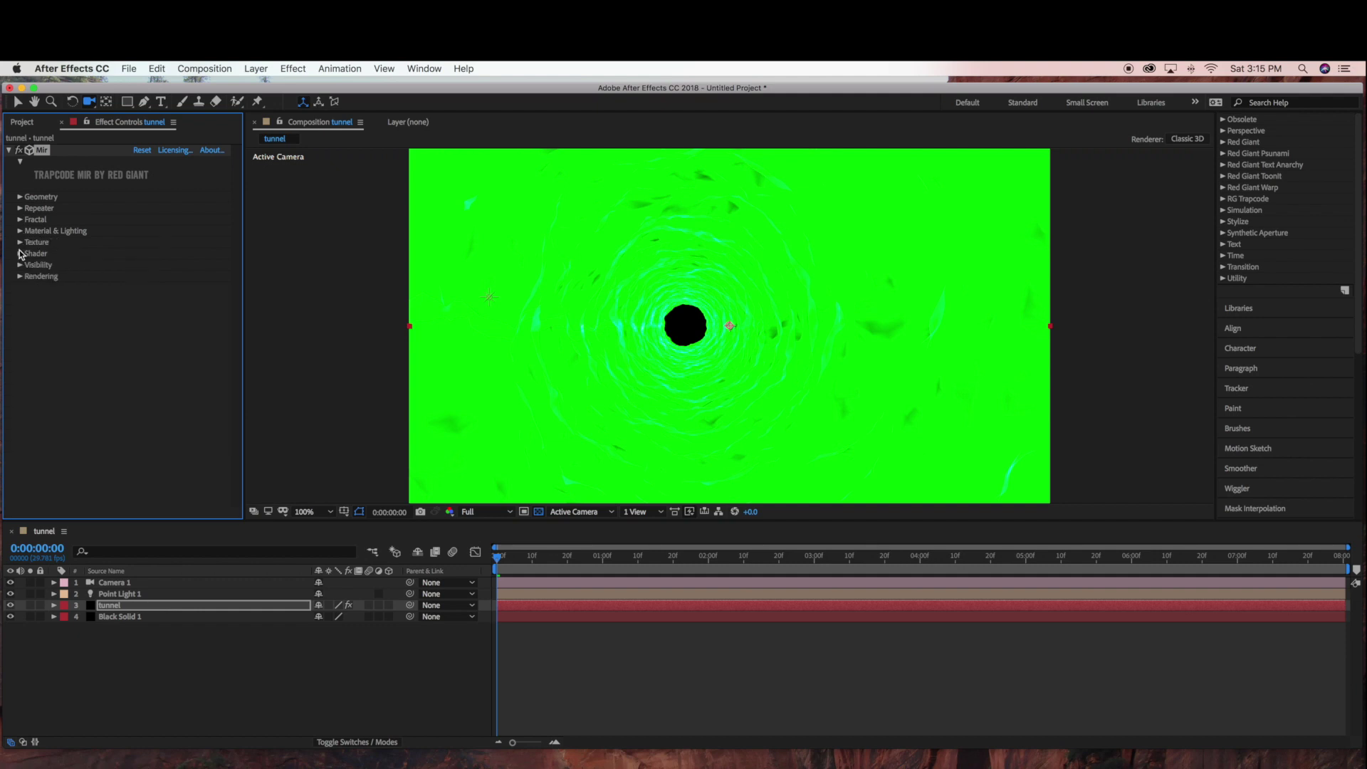
click(21, 254)
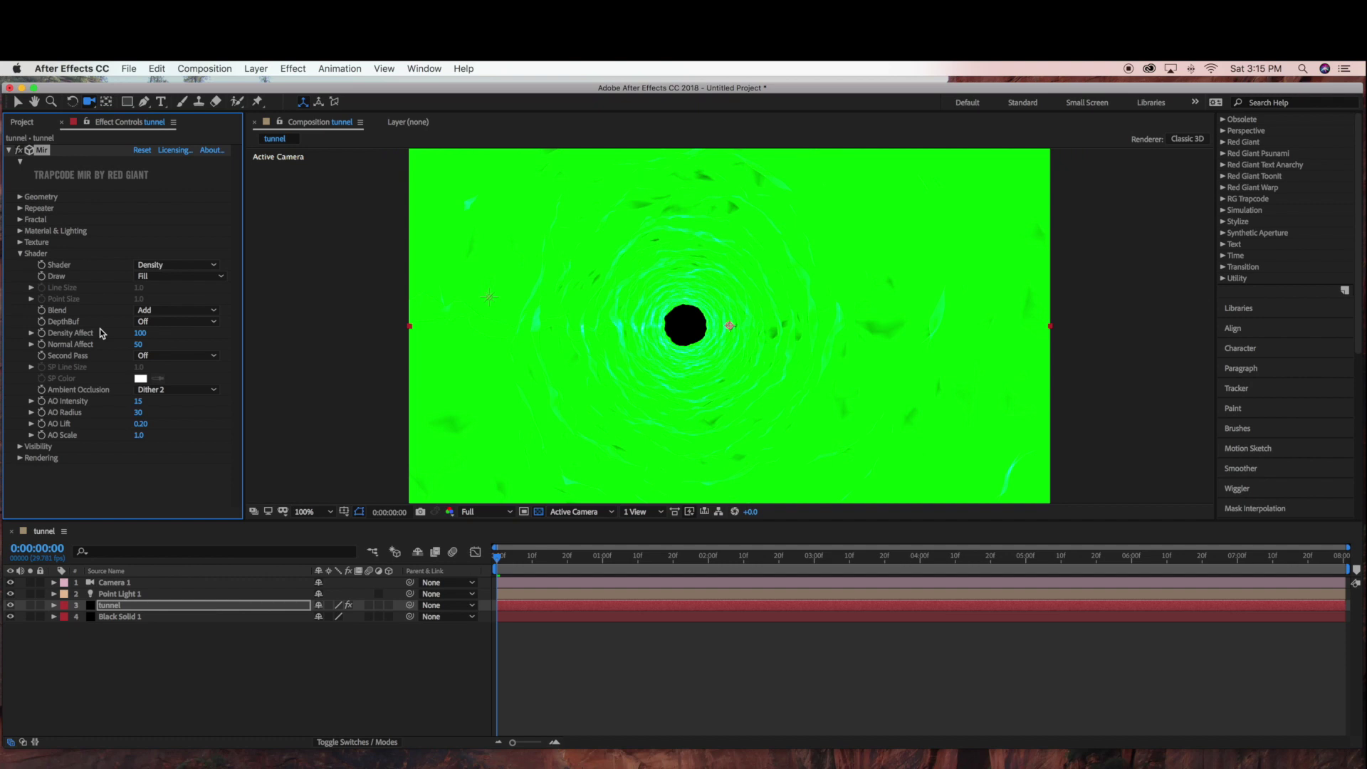
click(195, 277)
click(170, 304)
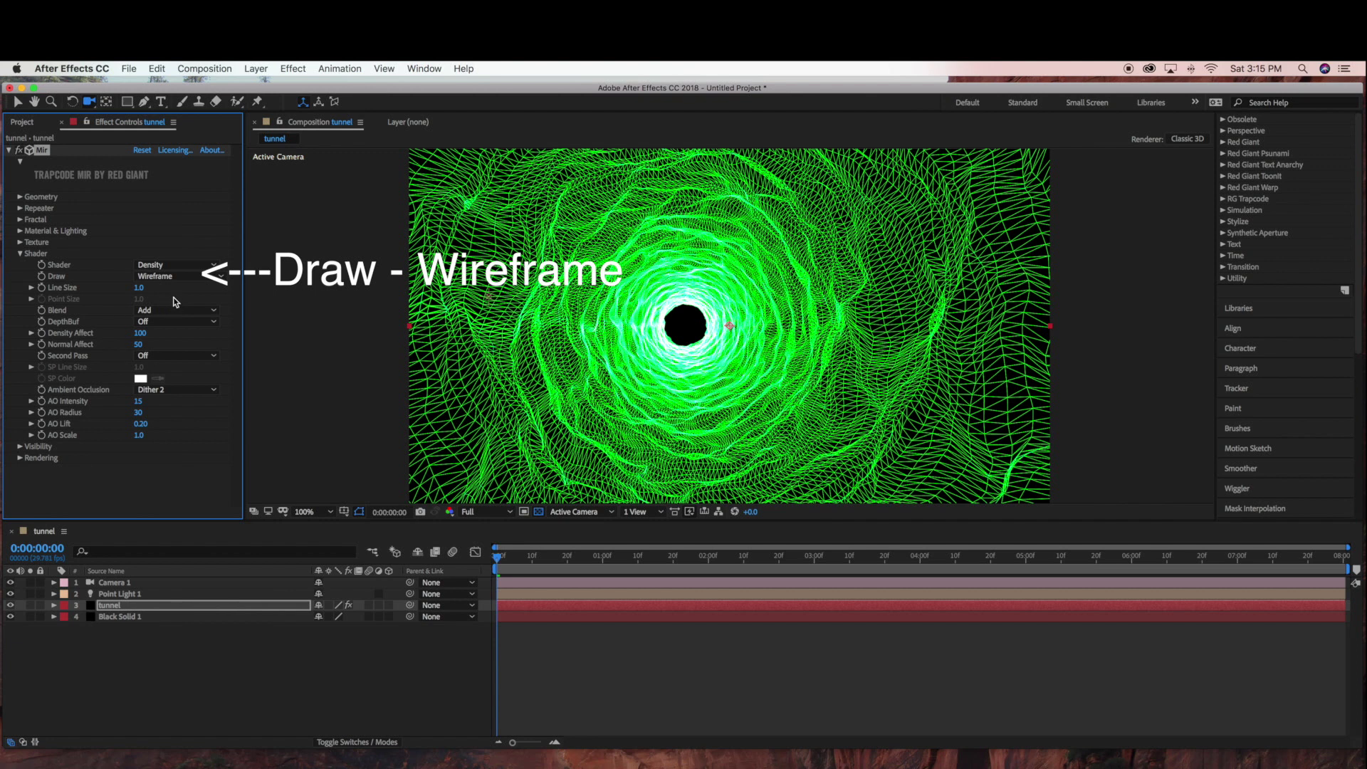
In Geometry, try Vertices Y of 15 and Vertices X of 160, then scrub X up to about 187–201.
click(20, 253)
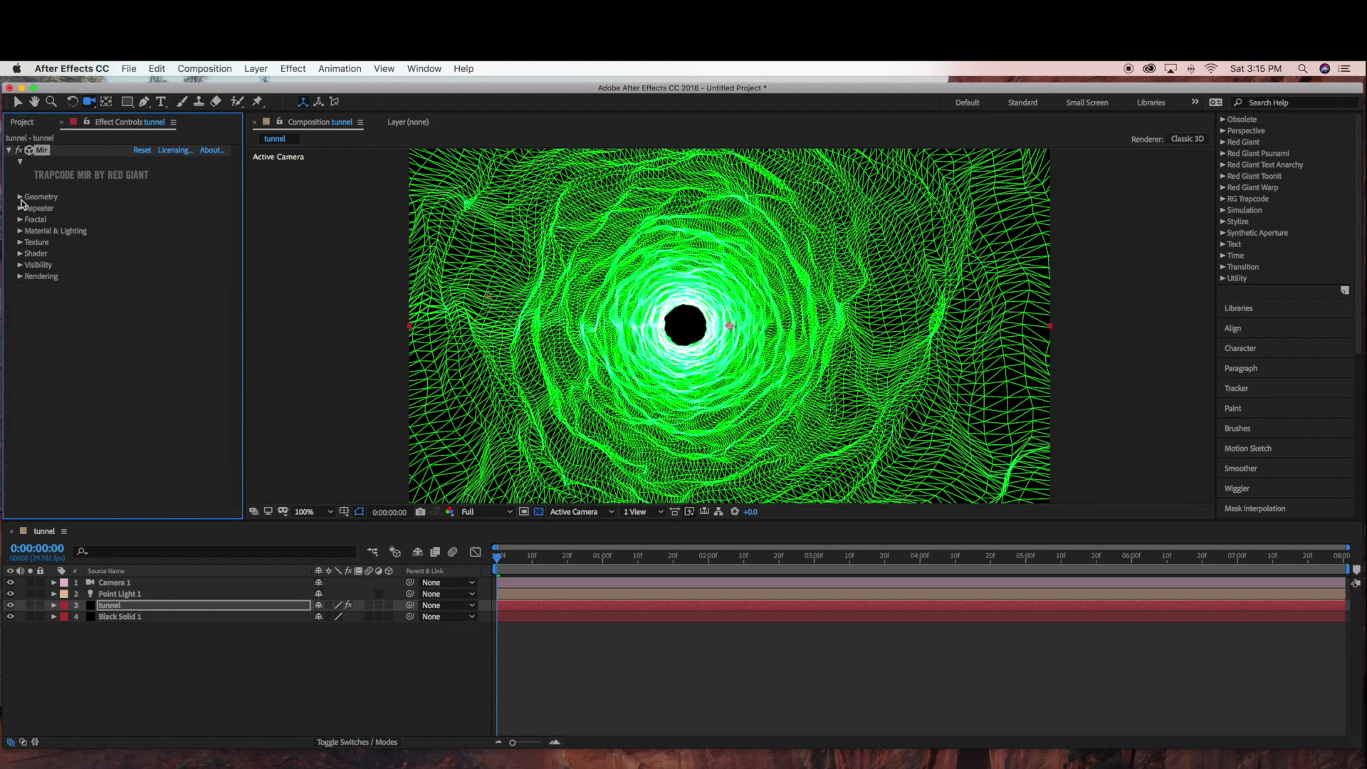
click(20, 196)
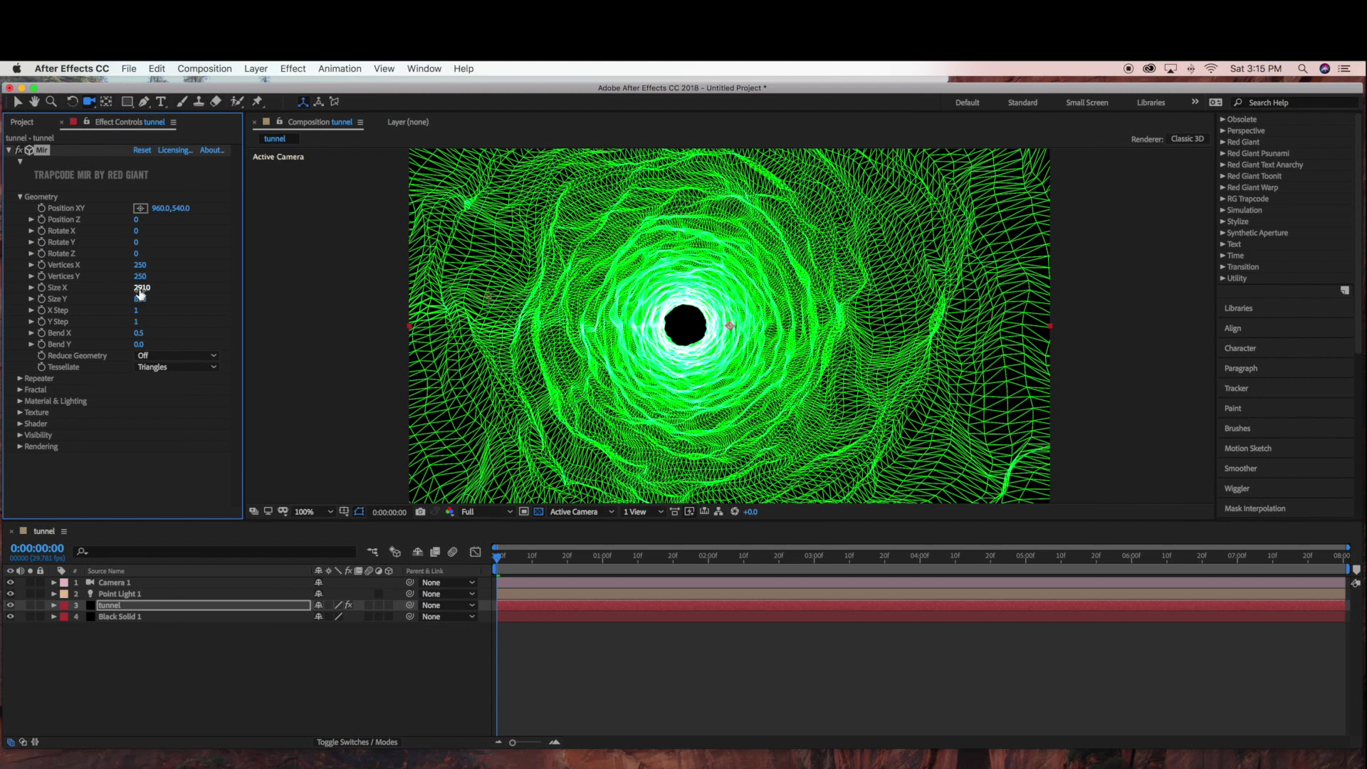
click(140, 277)
text(15)
key(Return)
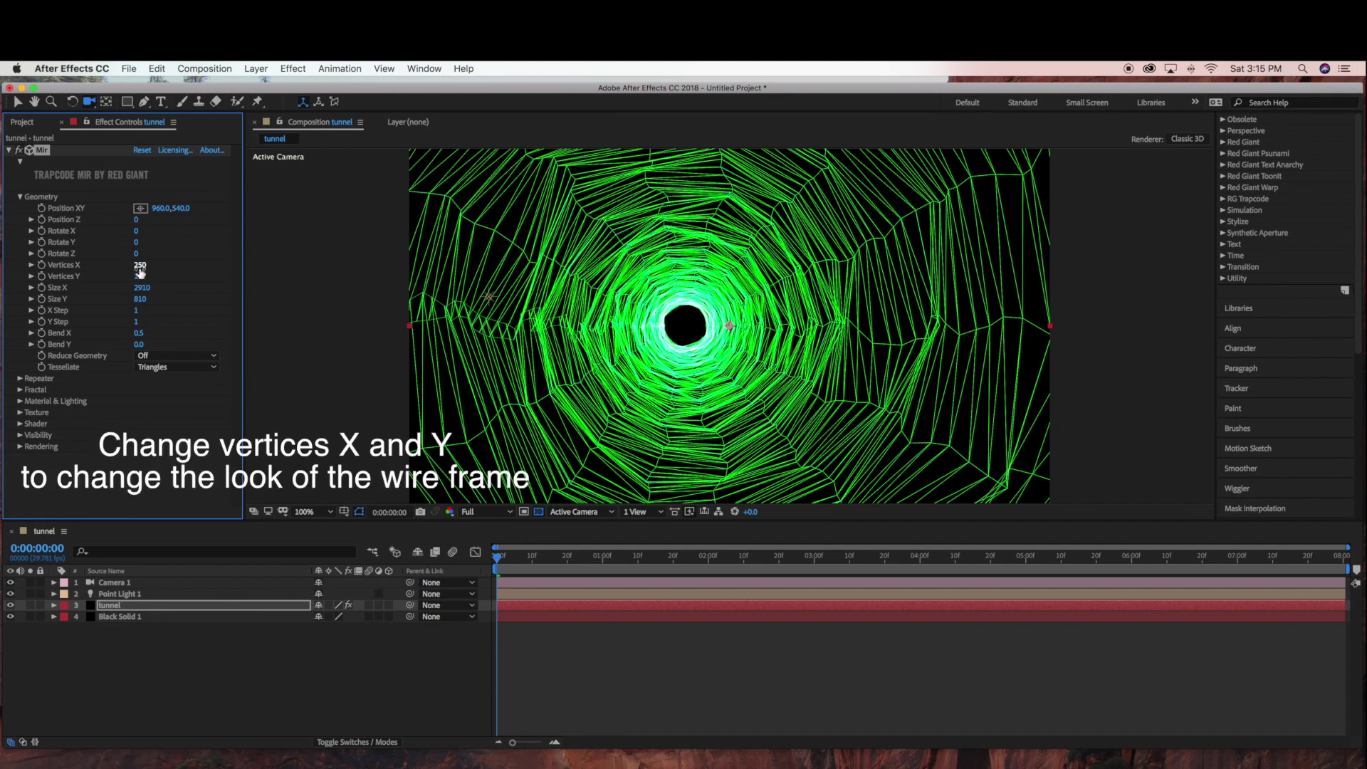
click(140, 266)
text(160)
key(Return)
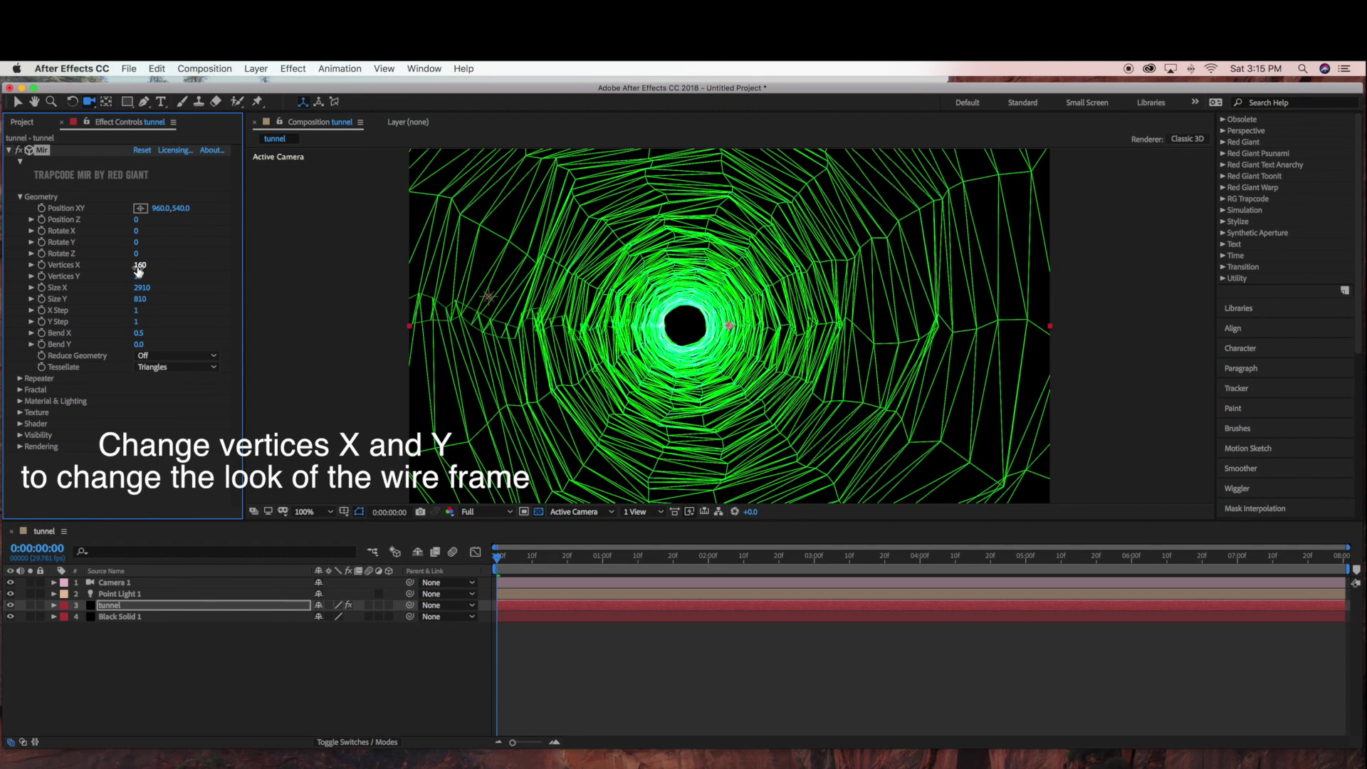
drag(140, 265, 170, 266)
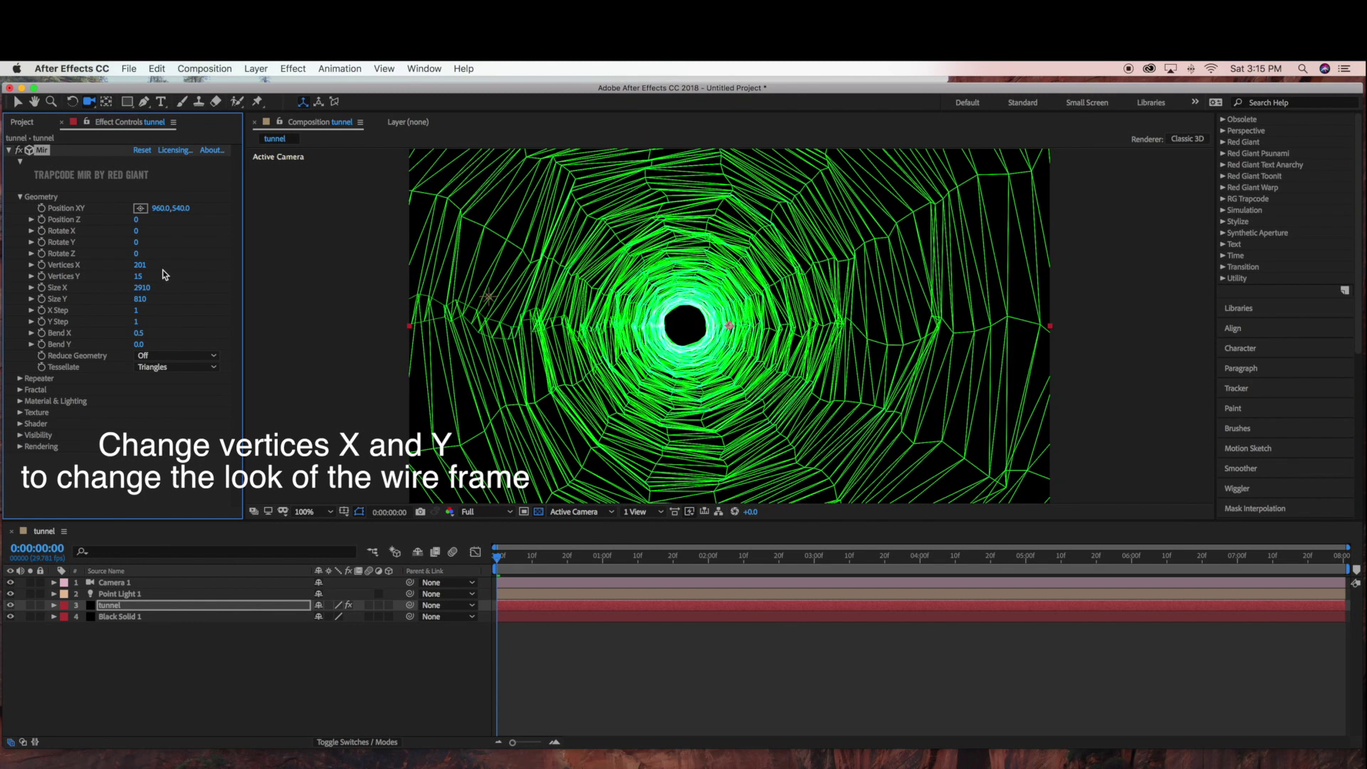
Refine Vertices Y through 20 and 46, settling on 45 for a coarser wireframe mesh.
click(140, 277)
text(20)
key(Return)
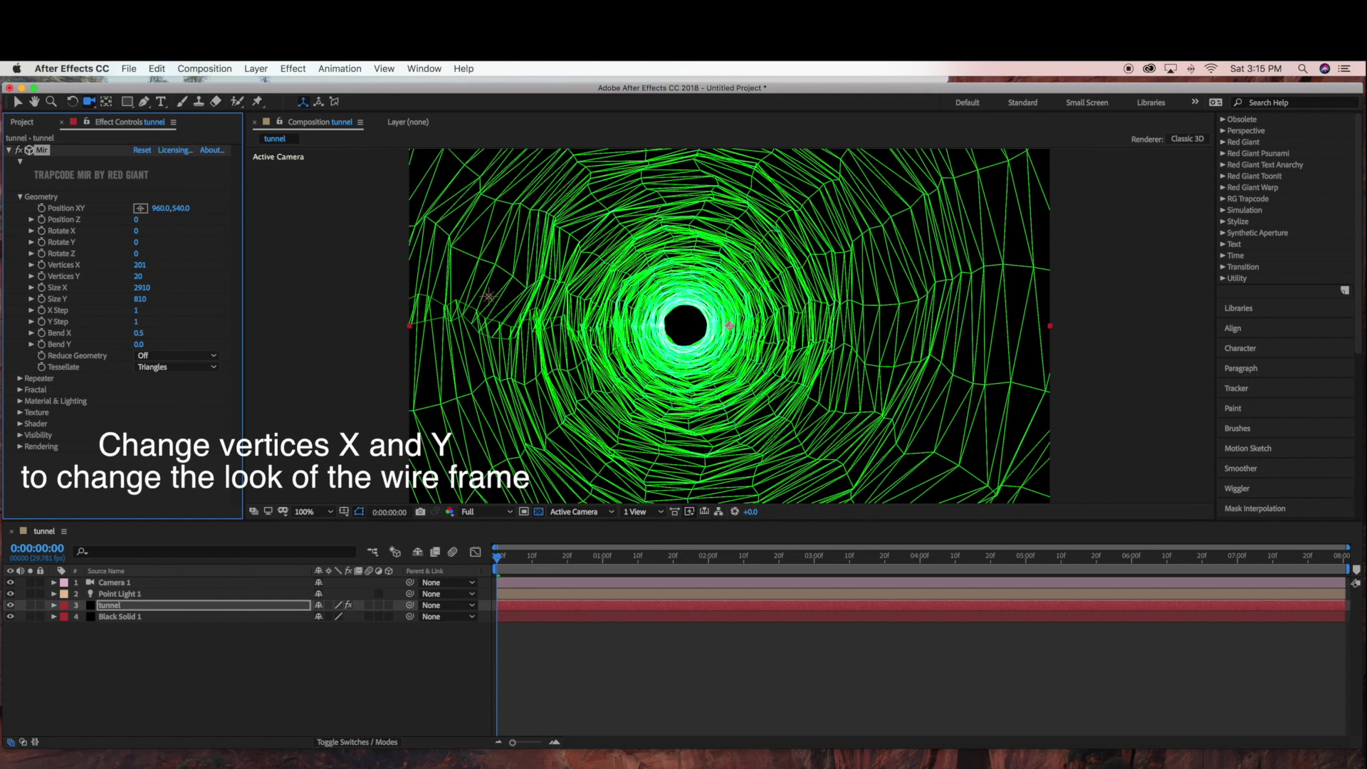
drag(139, 277, 158, 276)
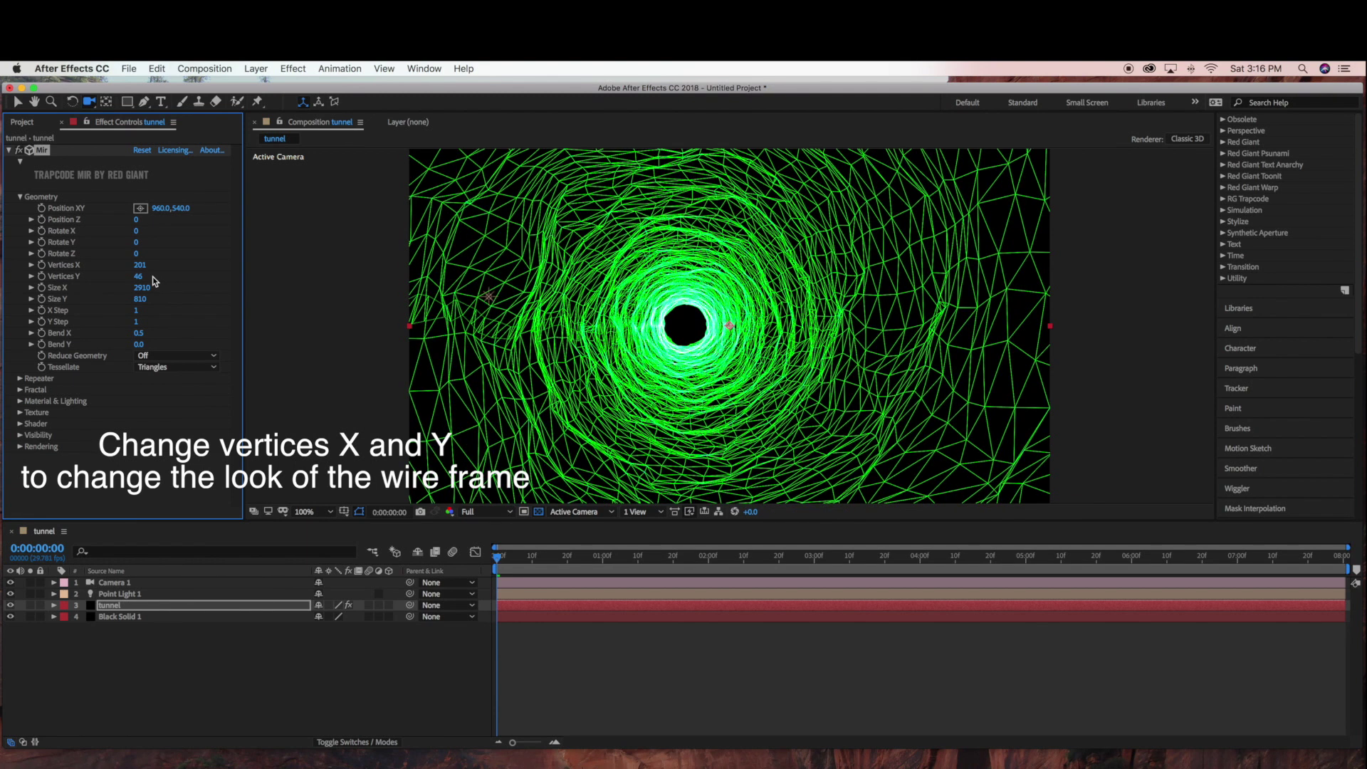
click(140, 276)
text(45)
key(Return)
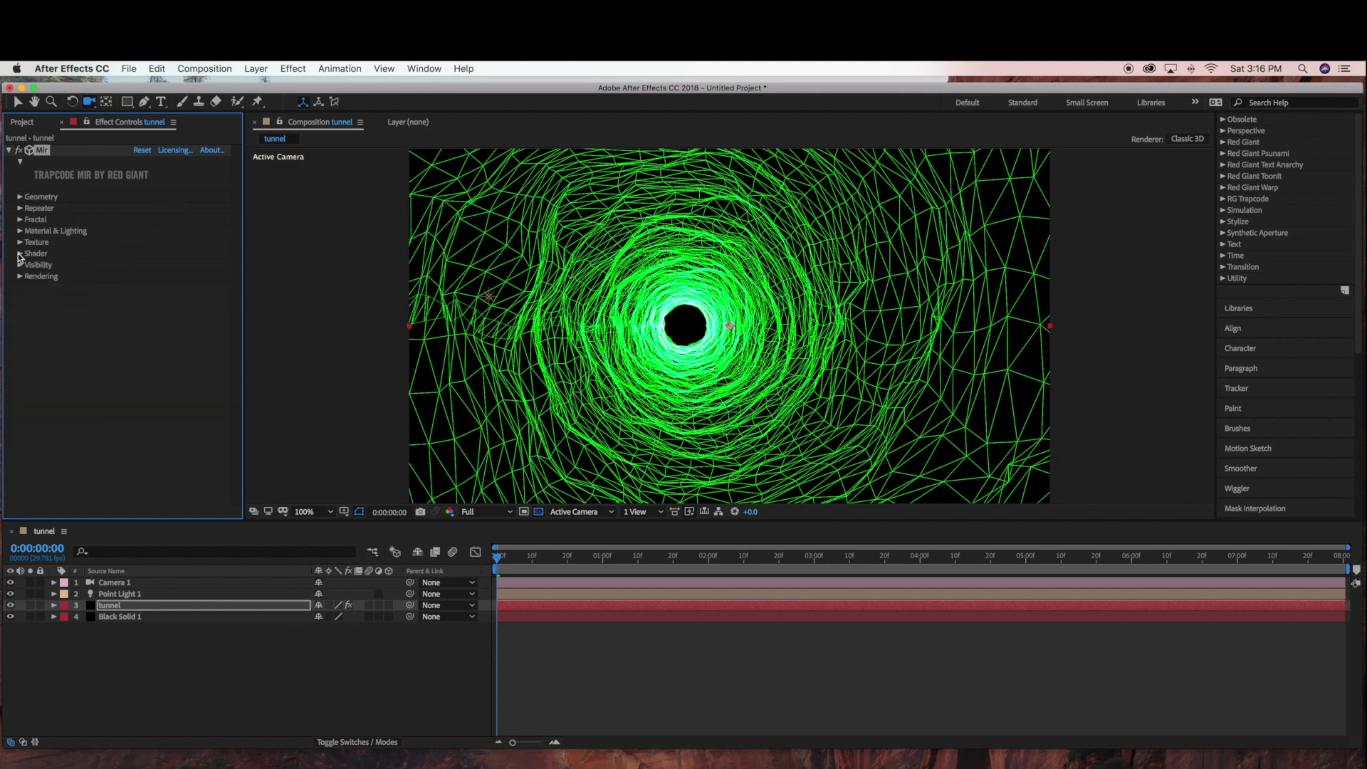
In Fractal, preview Scroll X, then set it to 0 at the first frame with the stopwatch enabled.
click(19, 220)
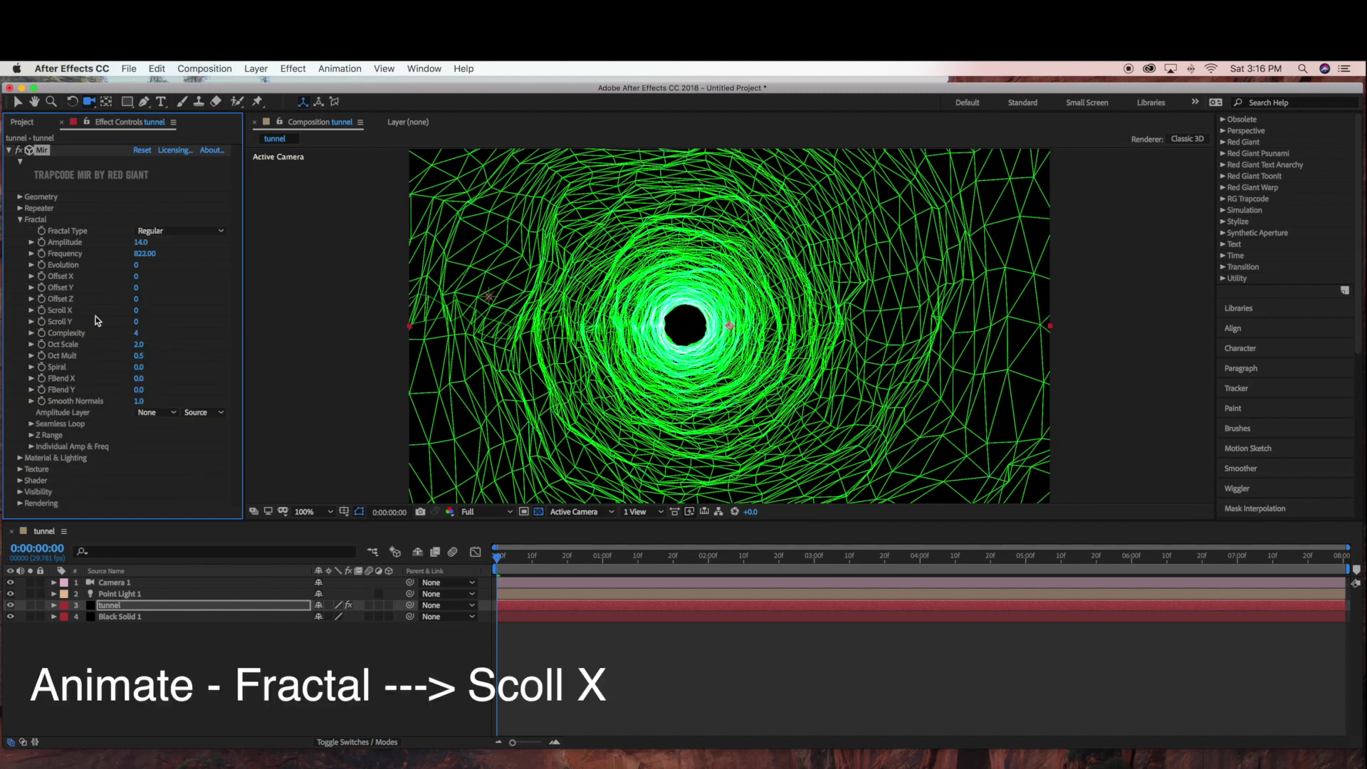
drag(137, 310, 161, 313)
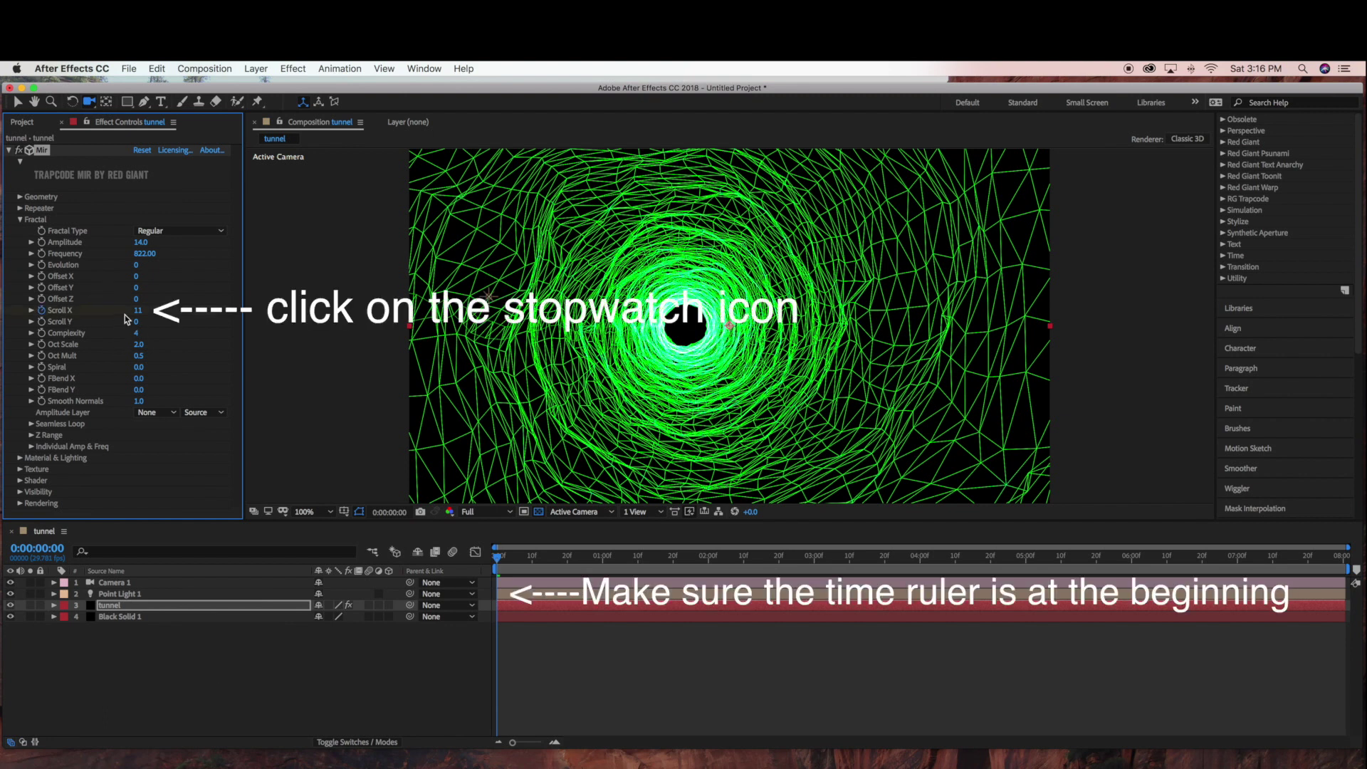
click(140, 310)
text(0)
key(Return)
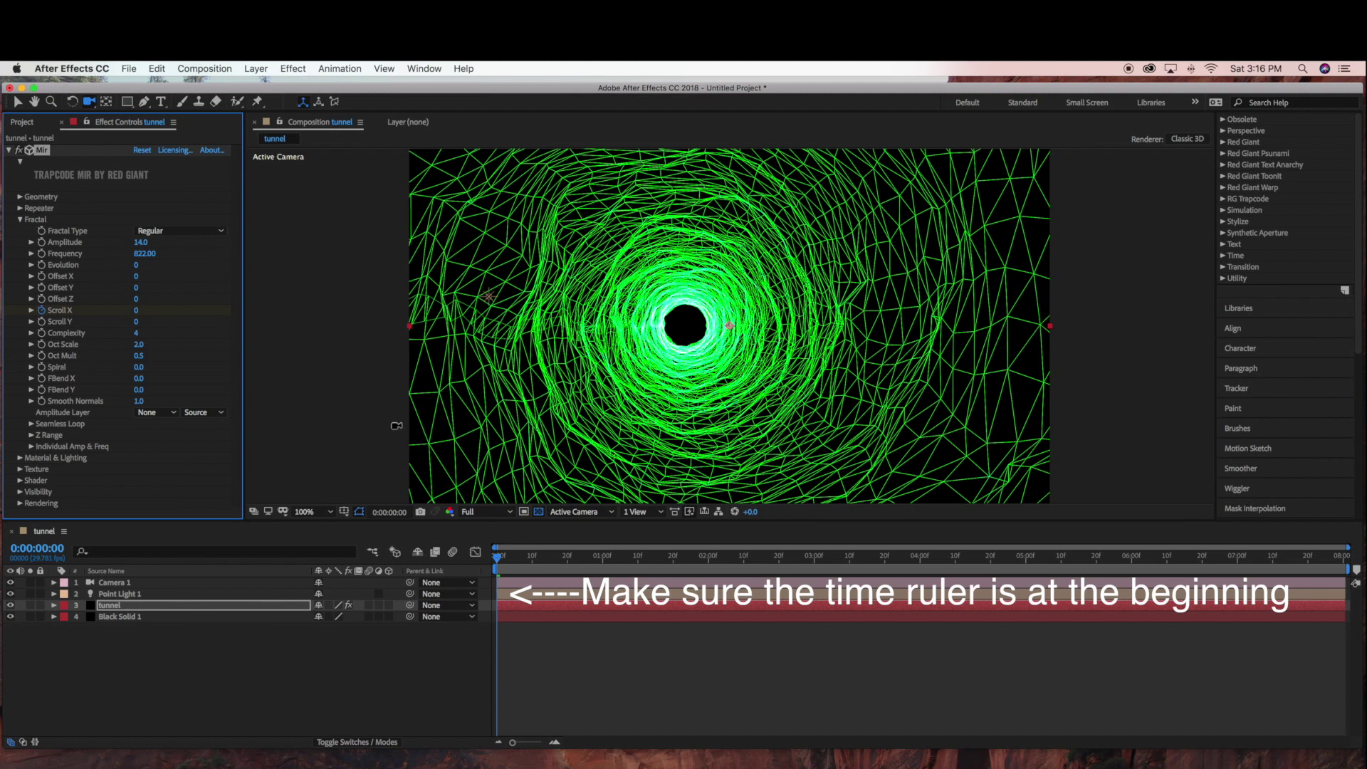
Move the time indicator to the composition's end and keyframe Scroll X at 2000.
drag(499, 559, 1344, 558)
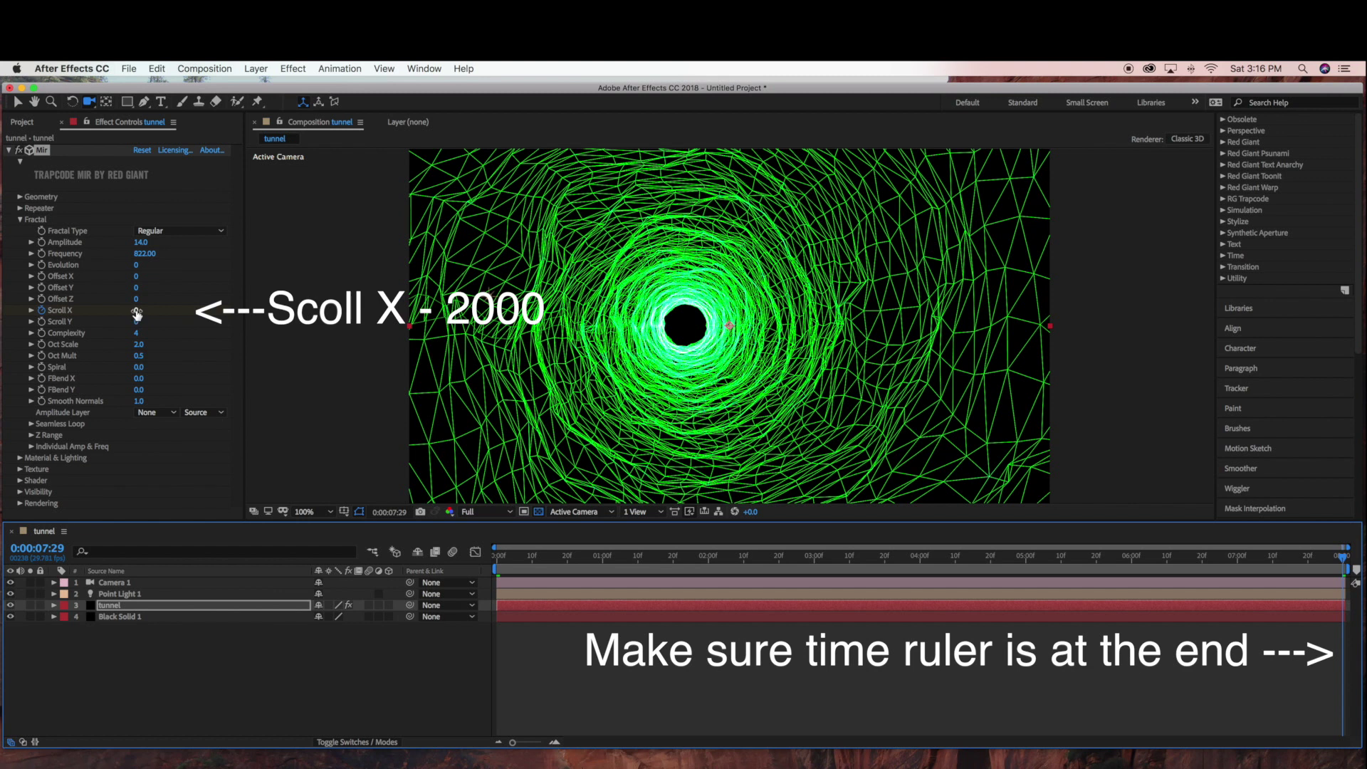
click(136, 311)
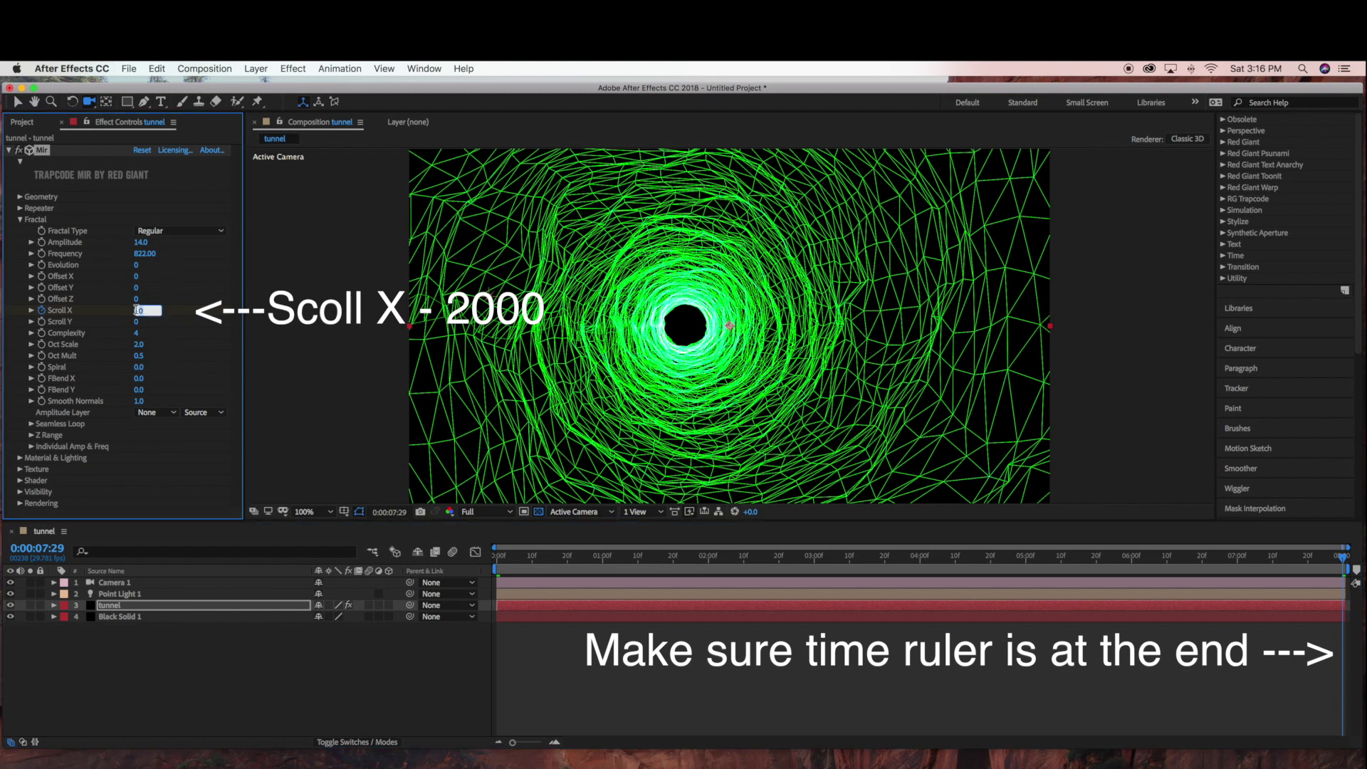
key(Return)
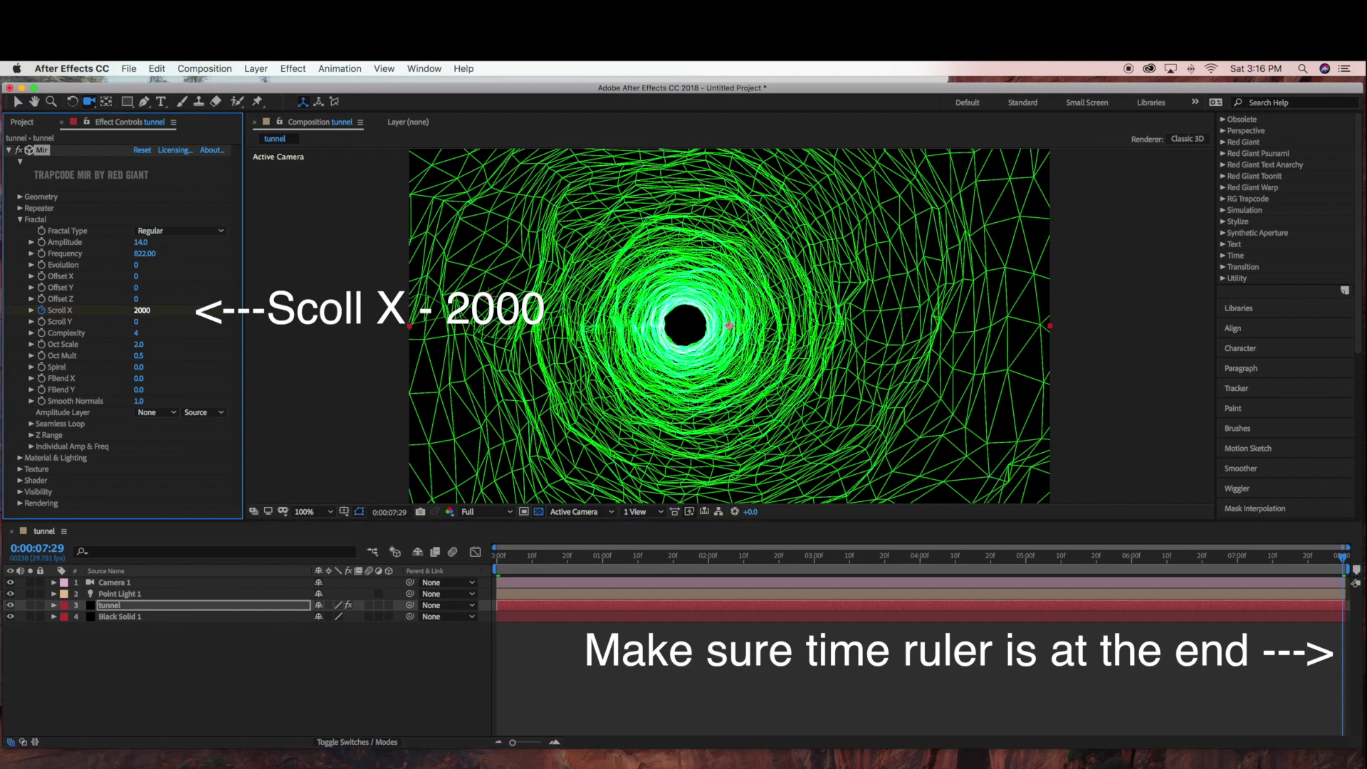